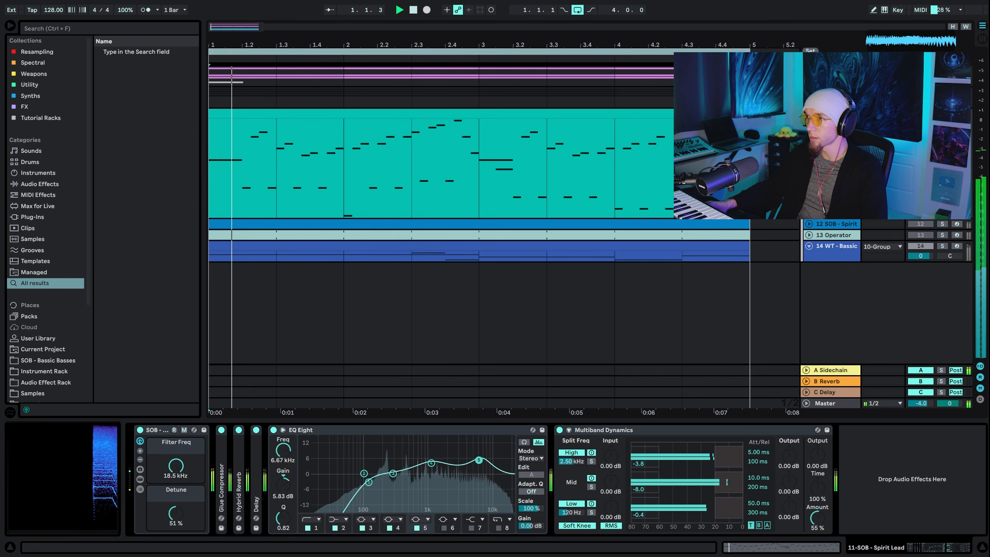
Lower the Detune macro of the Spirit Lead rack to 24% during playback and stop the playback
mouse_move(176, 466)
mouse_down()
mouse_move(176, 523)
mouse_move(176, 465)
mouse_up()
drag(178, 512, 178, 532)
key(space)
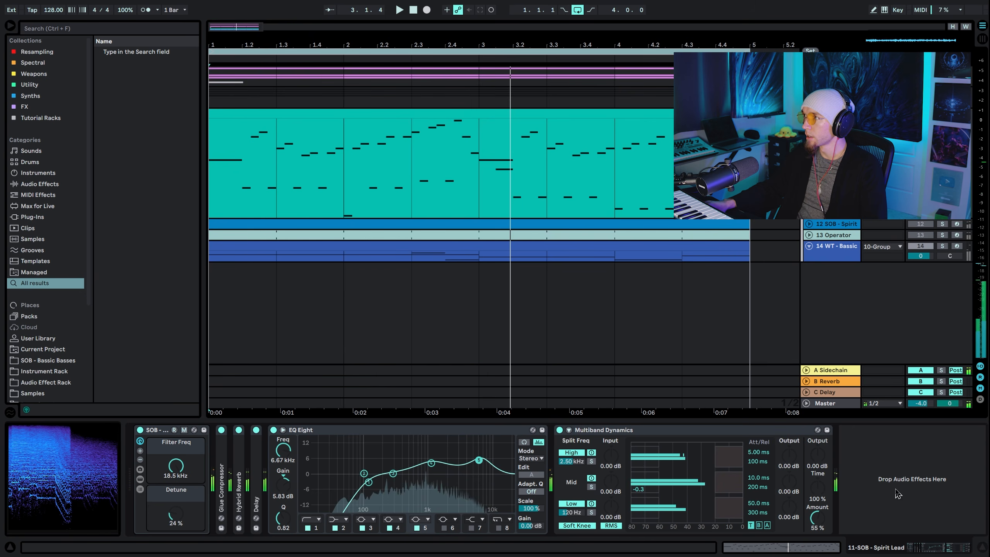
Insert a new MIDI track below the lead track and copy the lead's MIDI clip onto it
click(832, 156)
key(ctrl+shift+t)
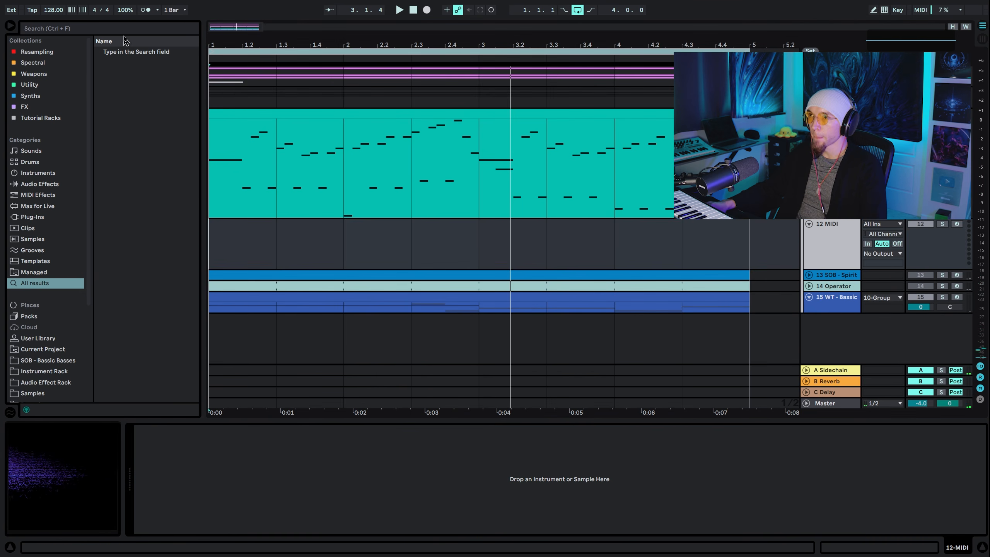
drag(348, 204, 349, 244)
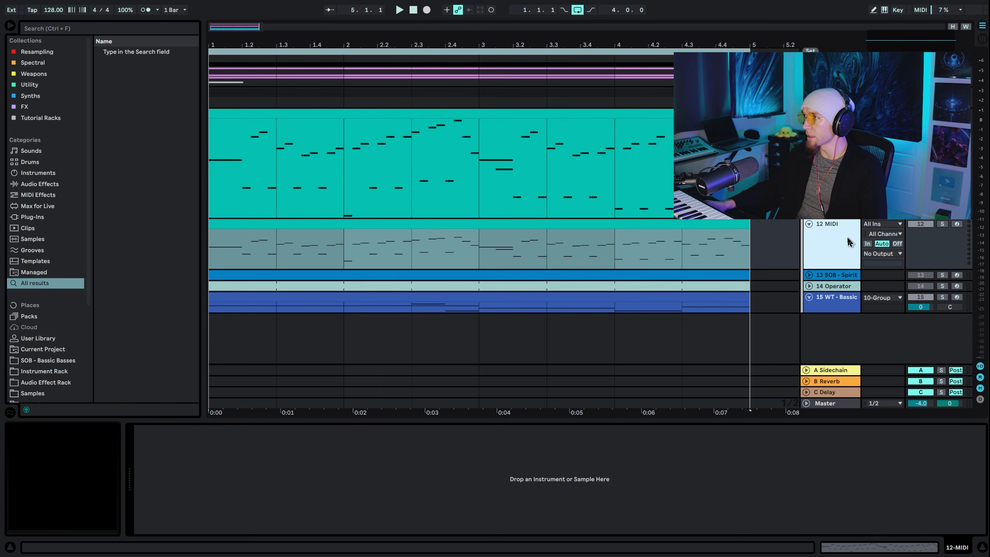
Search the browser for "oper" and load the Operator instrument onto the new MIDI track
click(108, 31)
text(oper)
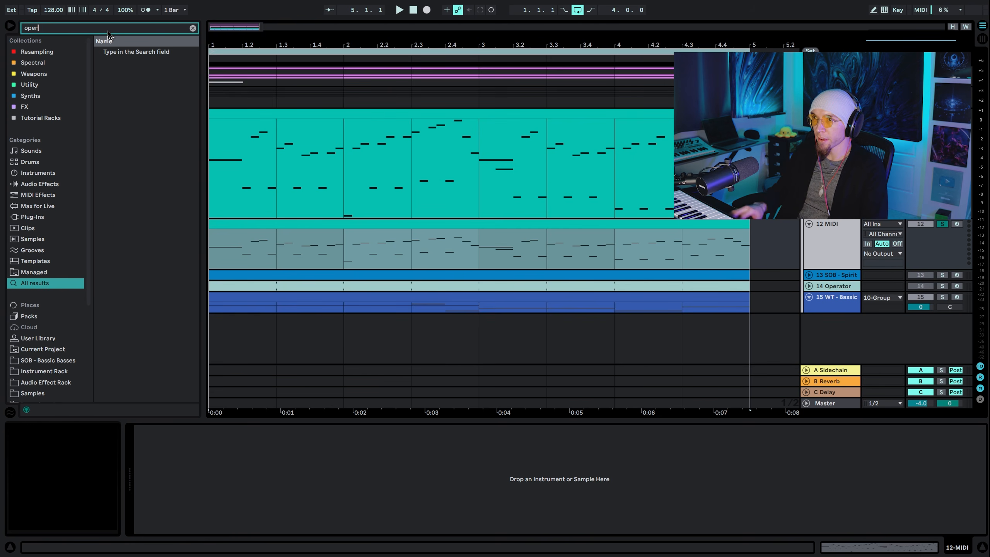
key(Return)
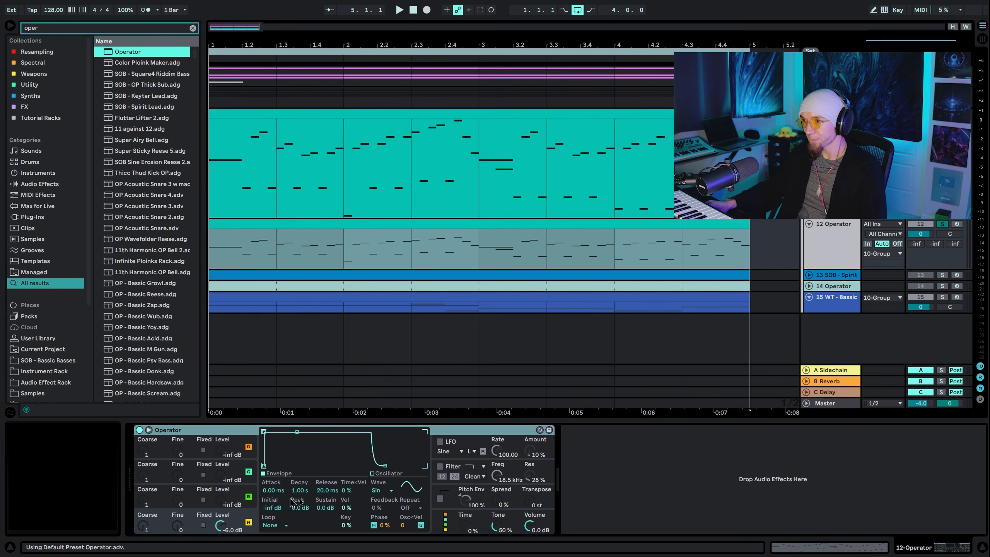
Set oscillator A's waveform to Saw D and audition the new Operator track
click(389, 490)
click(389, 373)
click(840, 249)
key(space)
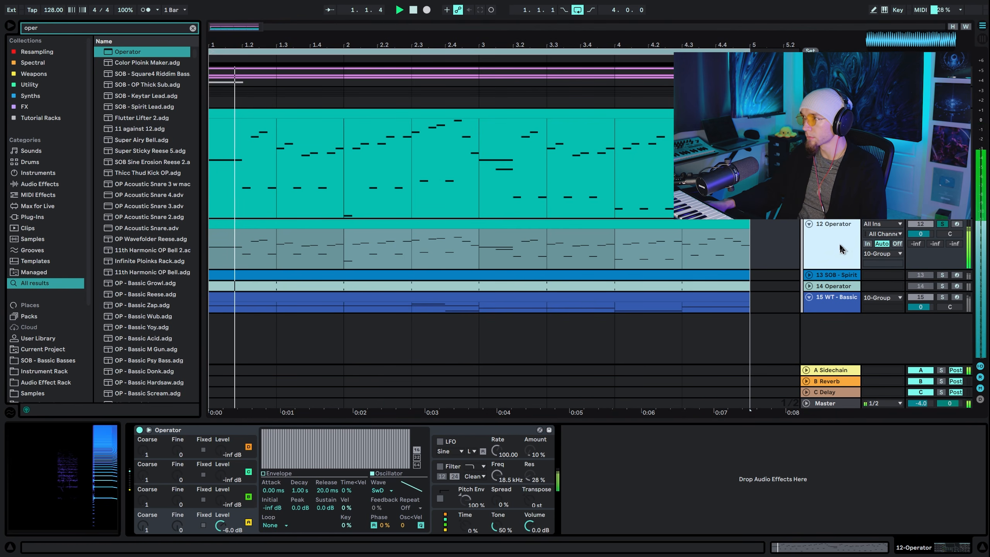
Make the Operator patch monophonic by setting its number of voices to 1
click(450, 496)
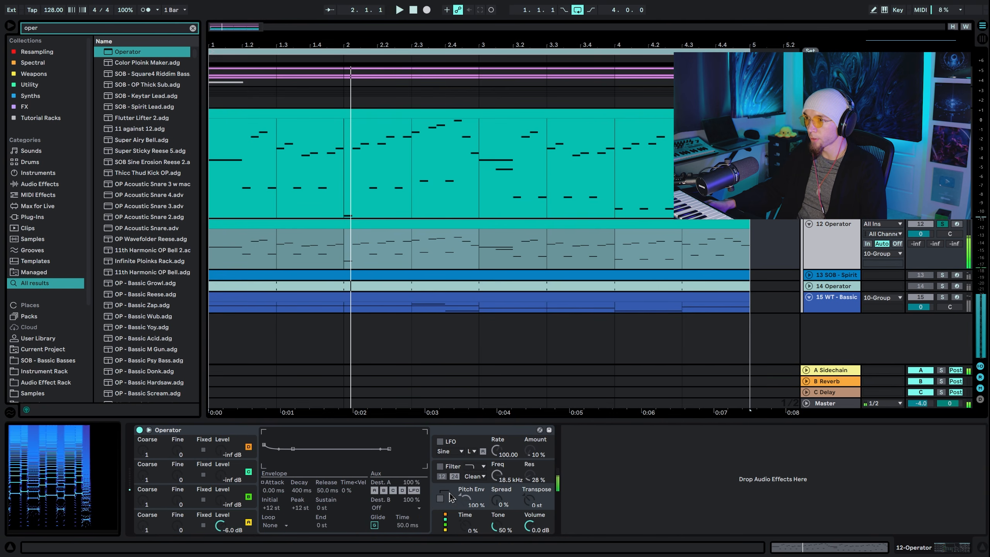
click(454, 528)
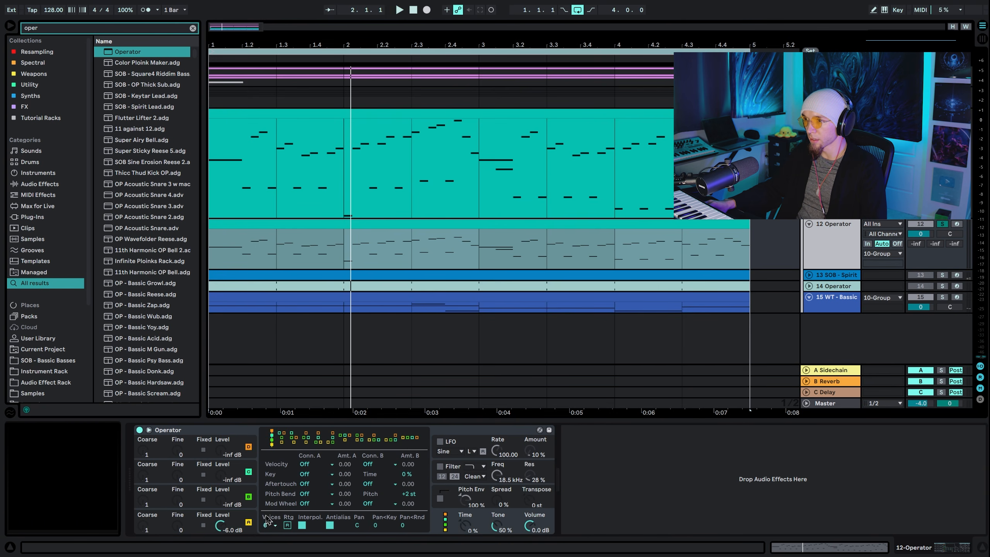
click(269, 525)
click(324, 421)
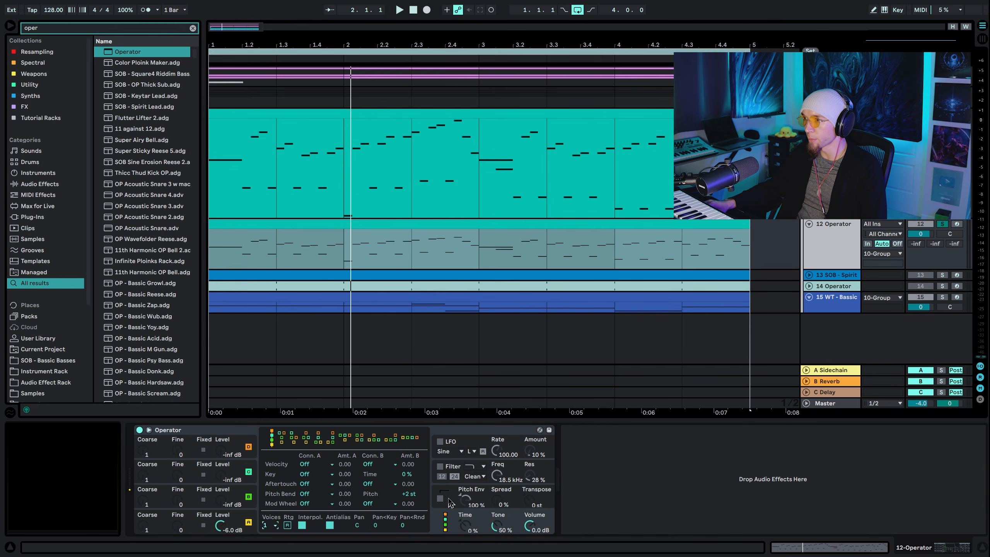
Set Operator's pitch bend range to +12 st and audition the patch
click(450, 503)
click(447, 524)
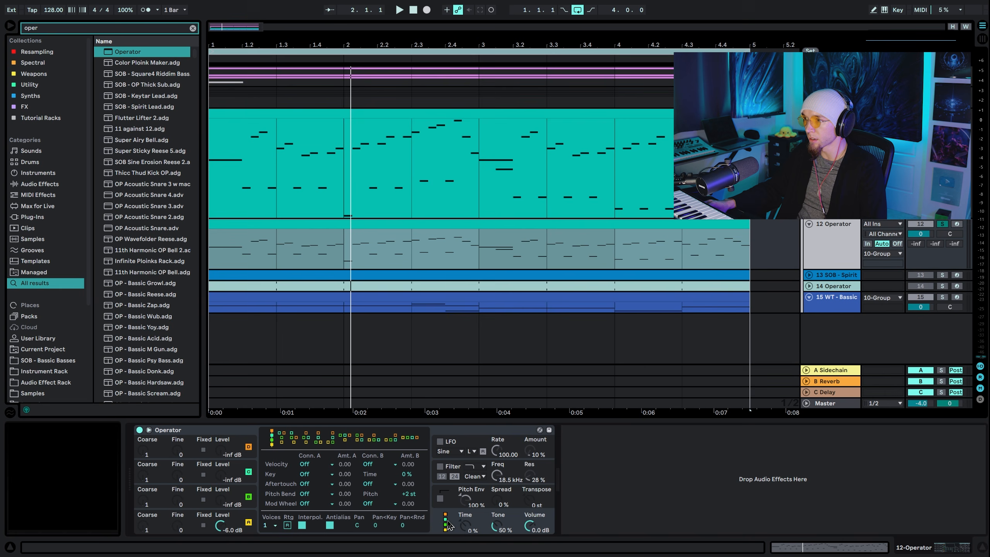
click(407, 496)
text(12)
key(Return)
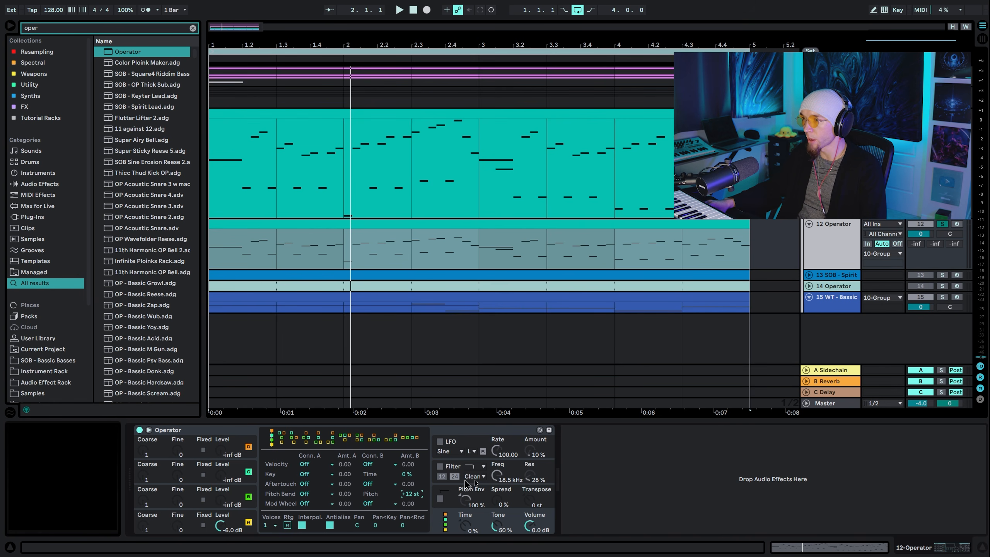
key(space)
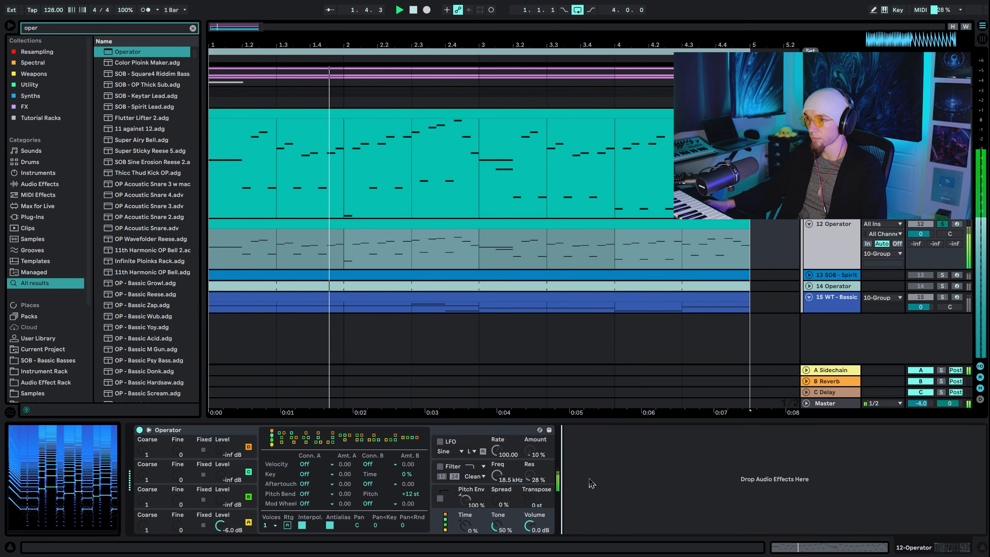
key(space)
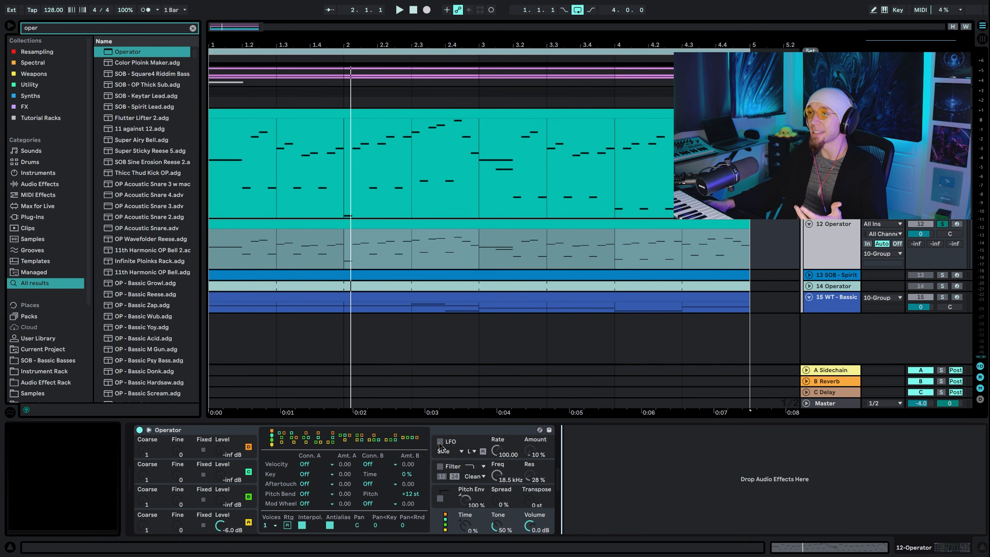
Turn on Operator's LFO with the S&H waveform and raise its amount to 48% while auditioning
click(440, 442)
click(456, 452)
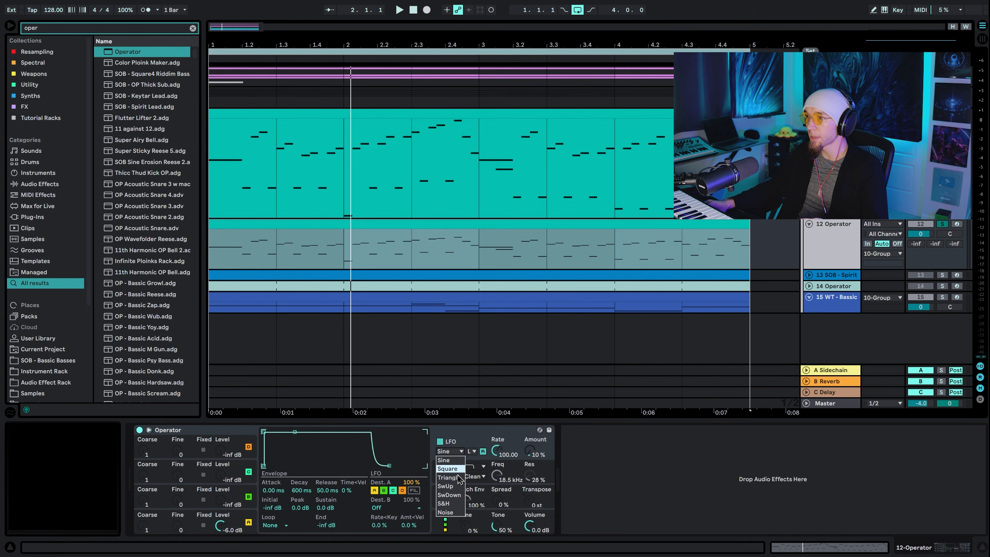
click(455, 511)
click(585, 459)
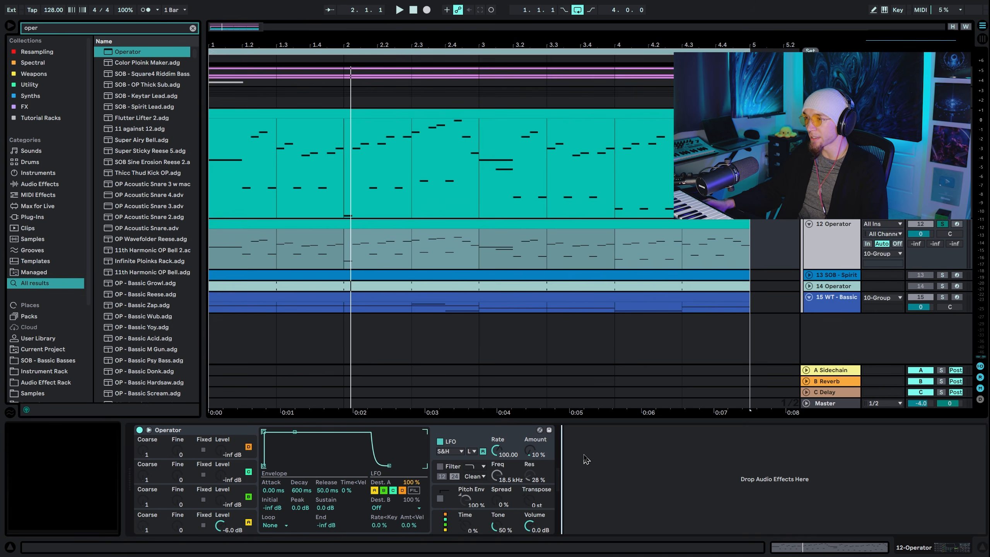
click(534, 459)
key(space)
drag(534, 458, 534, 444)
key(space)
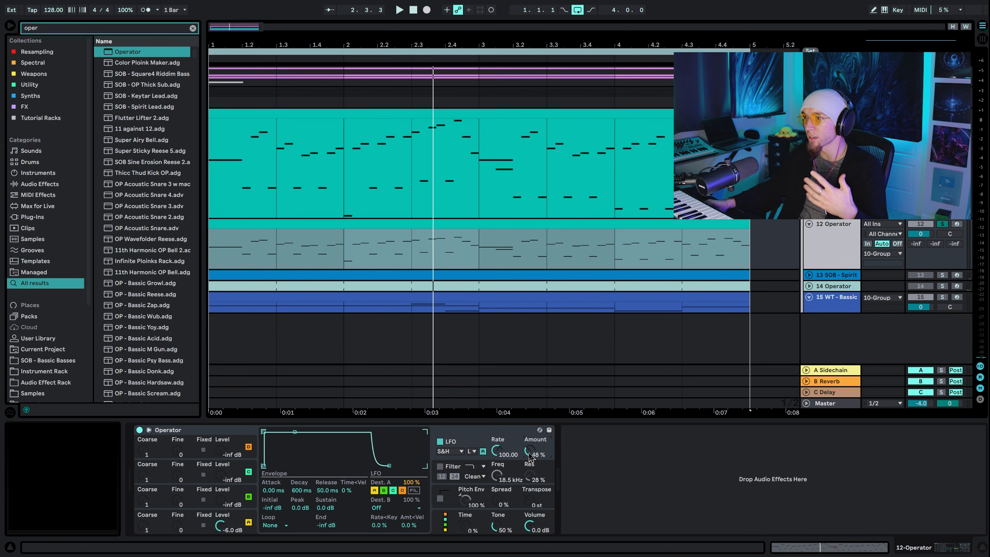
Switch the LFO to the high range, raise its rate to 127 and set its amount to 64% while auditioning
drag(502, 453, 502, 455)
key(space)
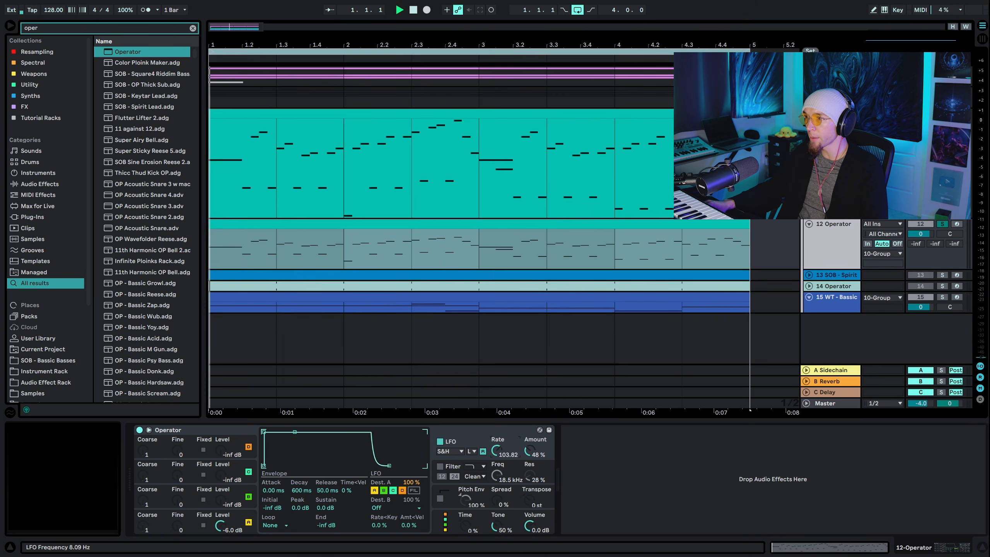
key(space)
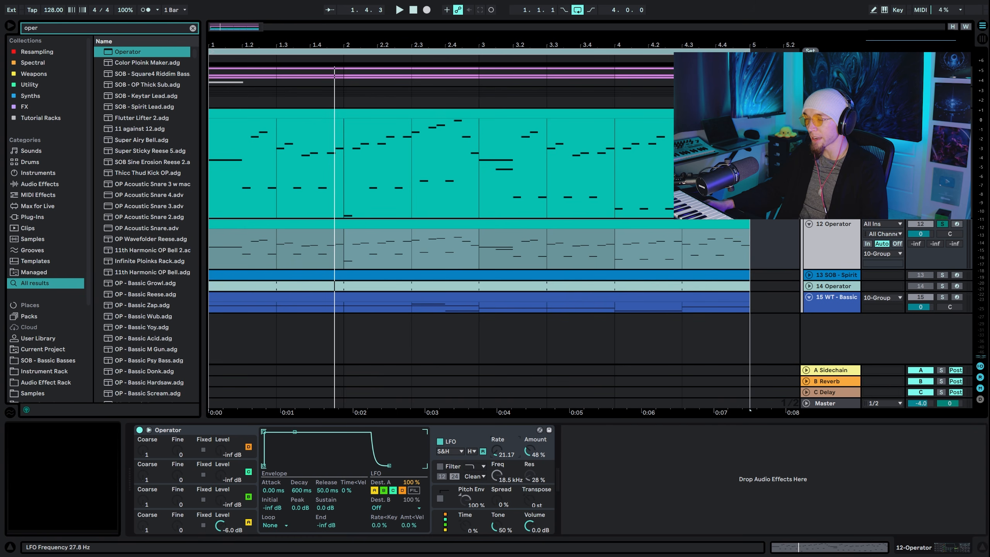
key(space)
drag(496, 450, 497, 373)
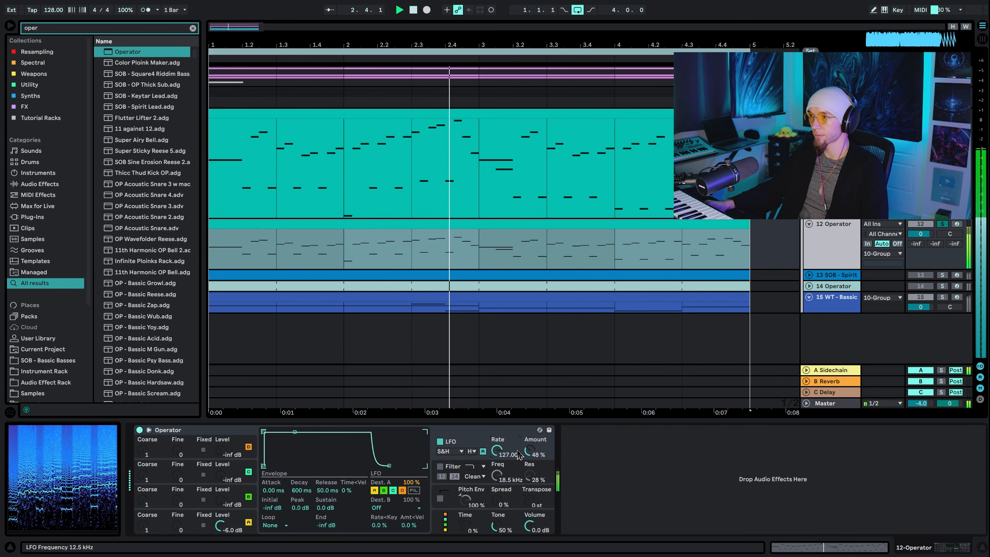
mouse_move(529, 451)
mouse_down()
mouse_move(529, 428)
mouse_move(530, 438)
mouse_up()
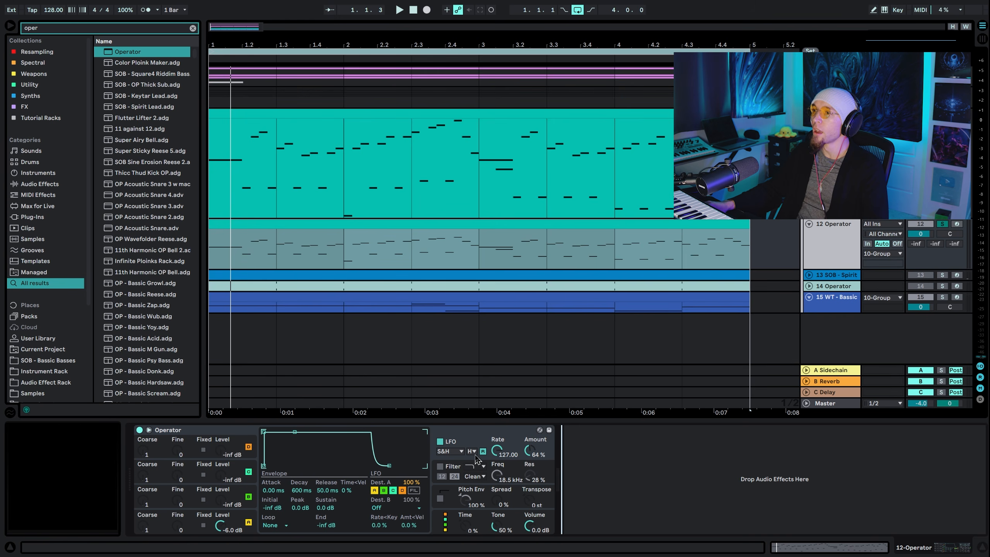
Set Operator's Spread to 1% and audition the patch
click(500, 501)
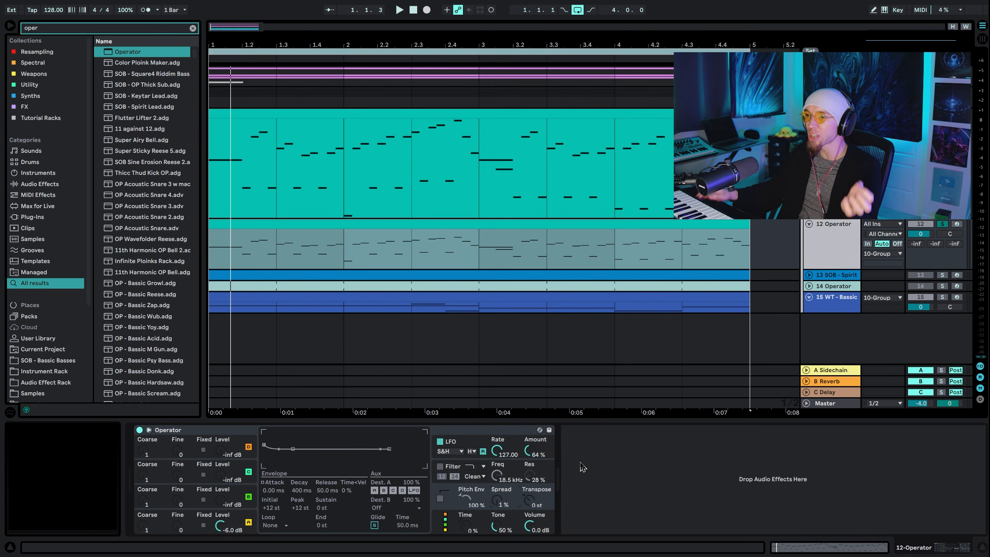
click(458, 446)
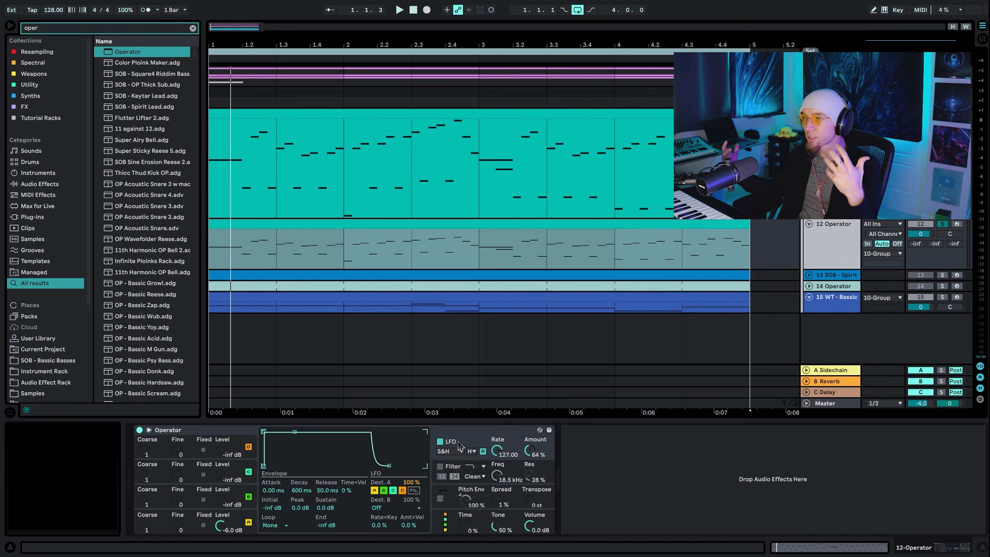
key(space)
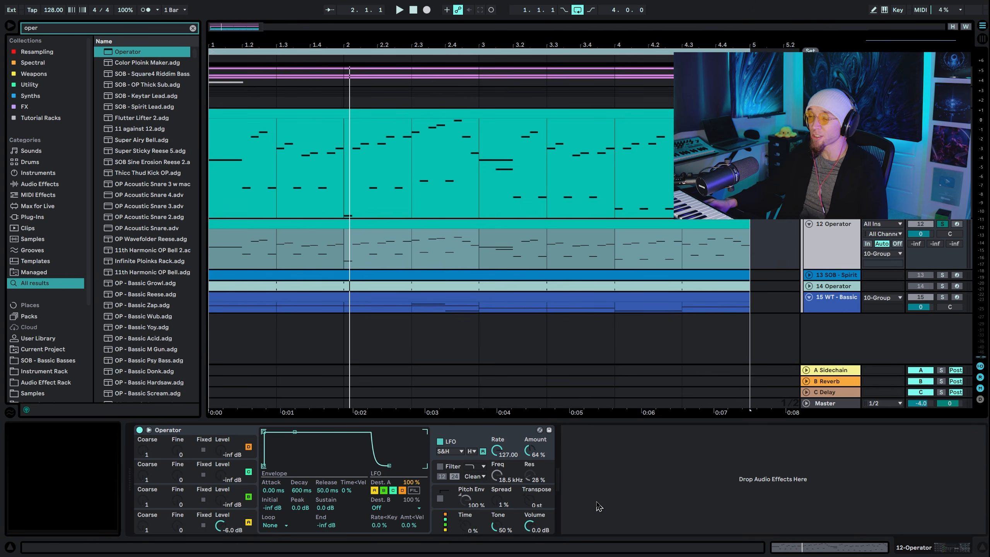
Set oscillator B's level to -6 dB
click(232, 494)
click(457, 446)
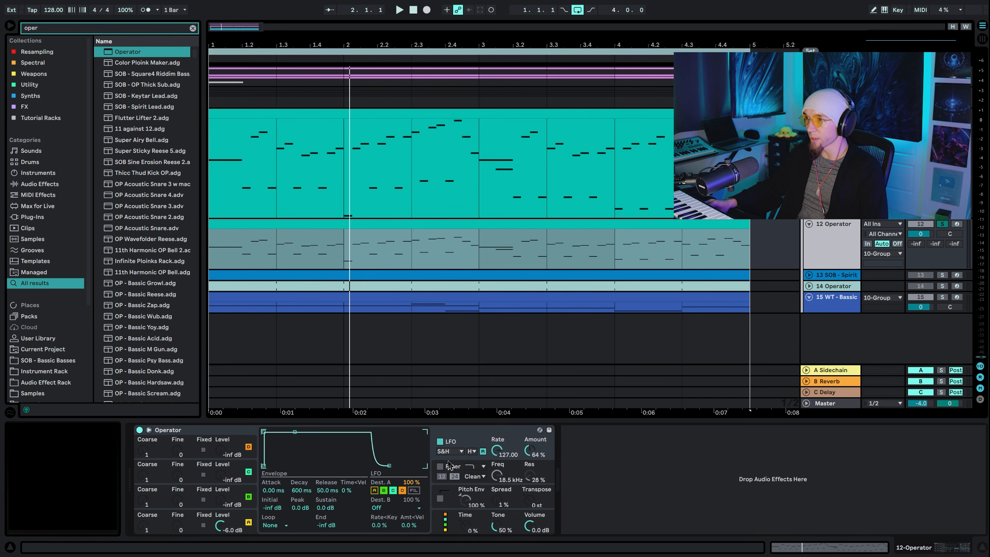
click(226, 504)
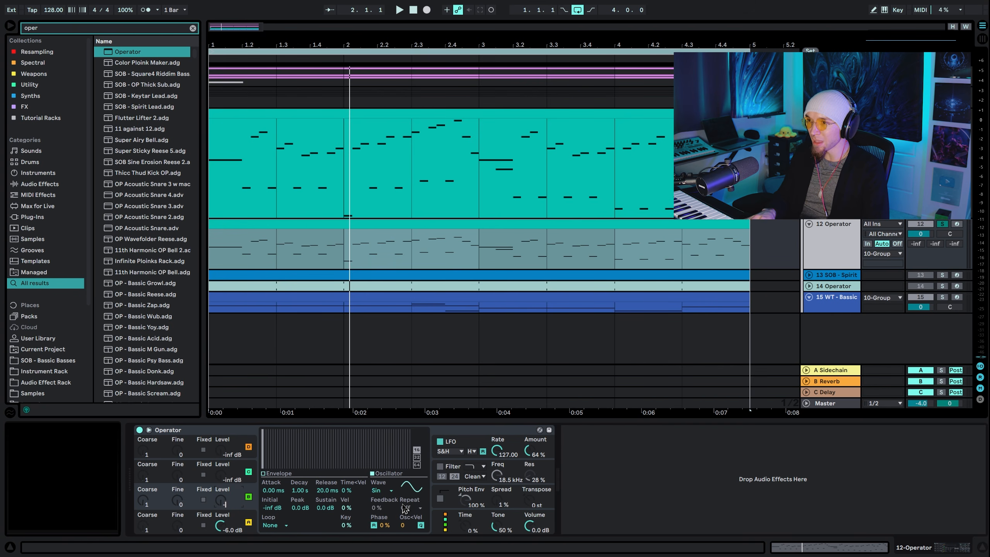
text(-6)
key(Return)
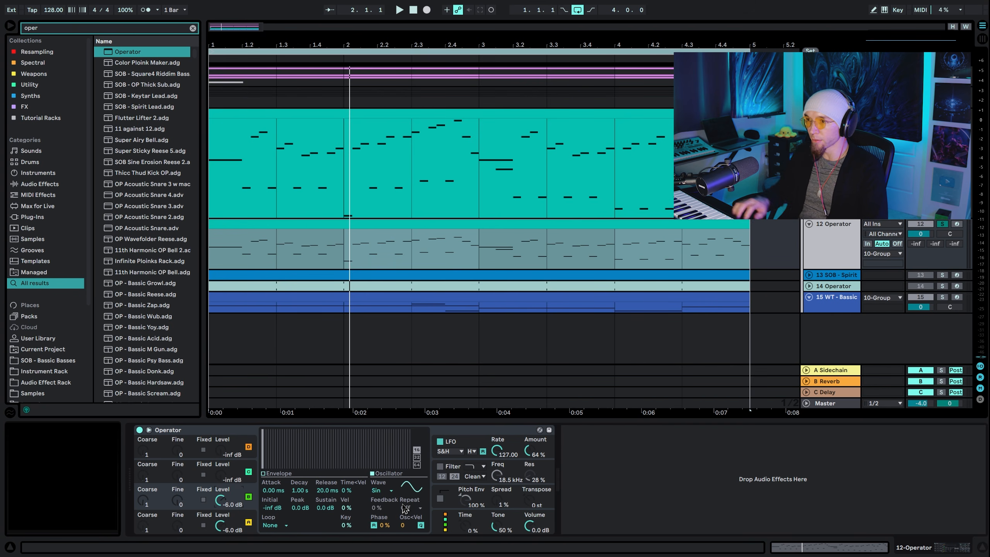
Set oscillator B's waveform to Saw D and its coarse tuning to 2
click(379, 490)
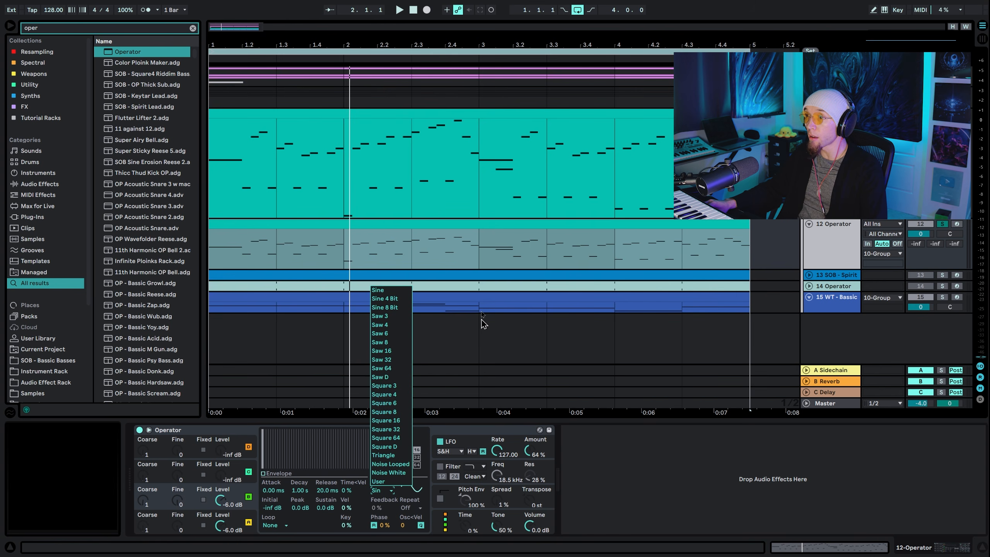
click(390, 378)
text(2)
key(Return)
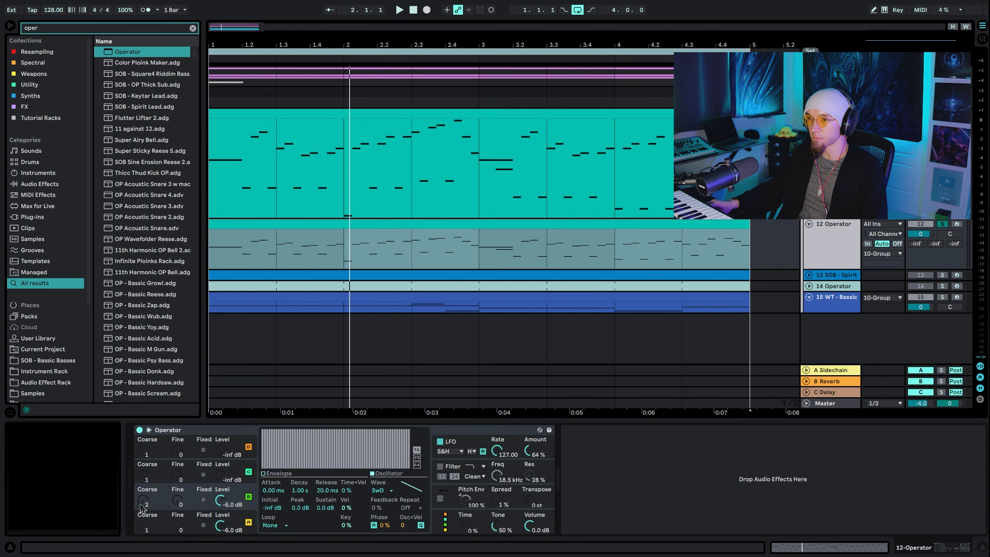
click(633, 488)
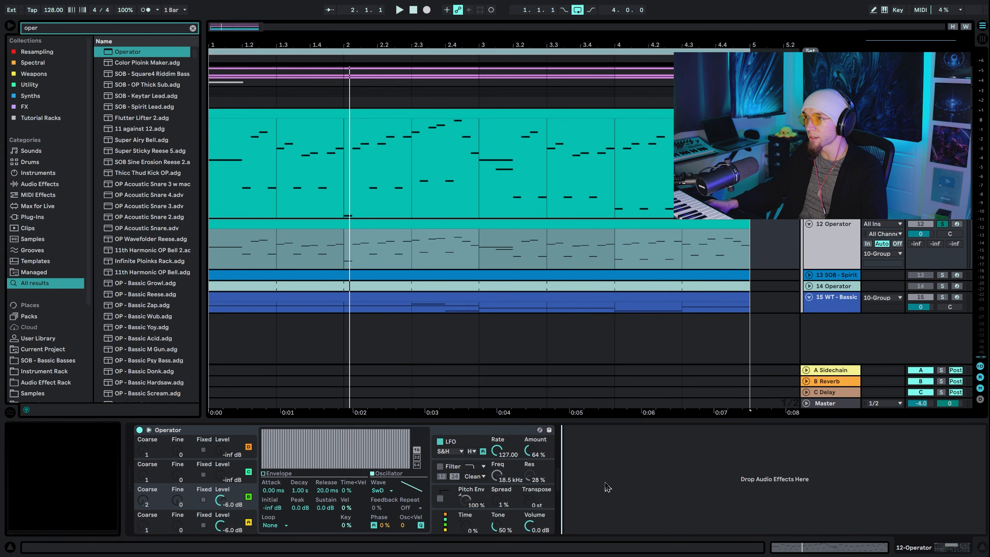
Choose the algorithm with all four oscillators in parallel for the Operator patch and audition it
key(space)
key(space)
click(443, 520)
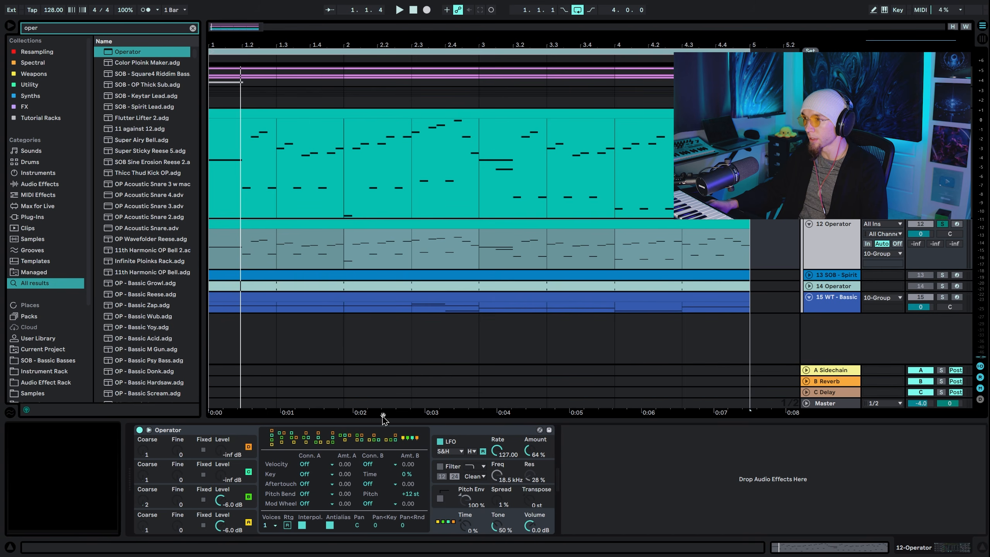
click(614, 492)
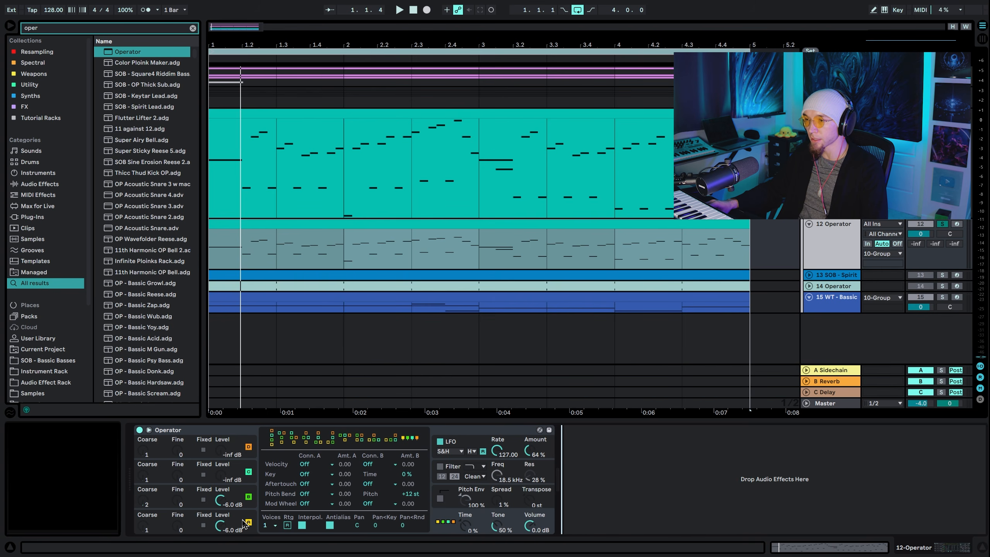
key(space)
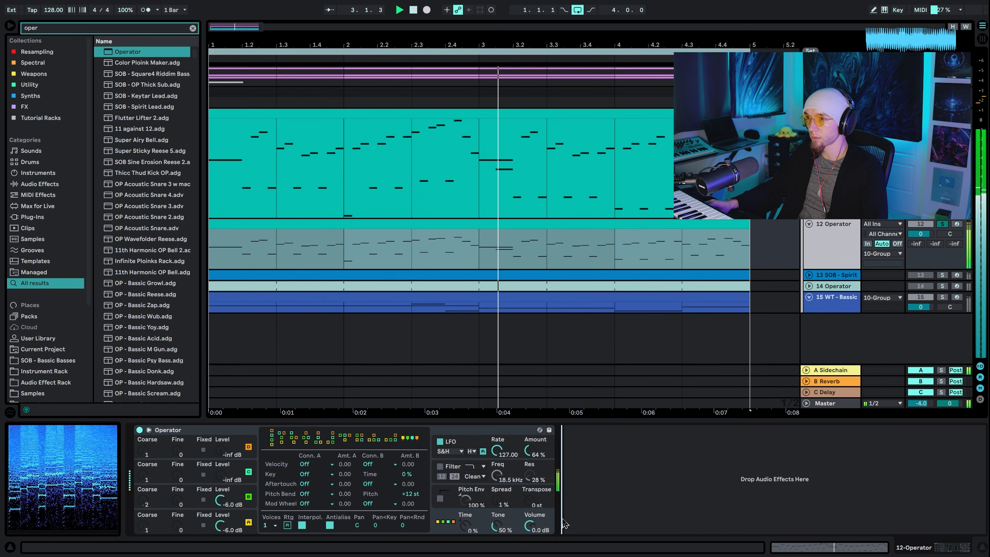
key(space)
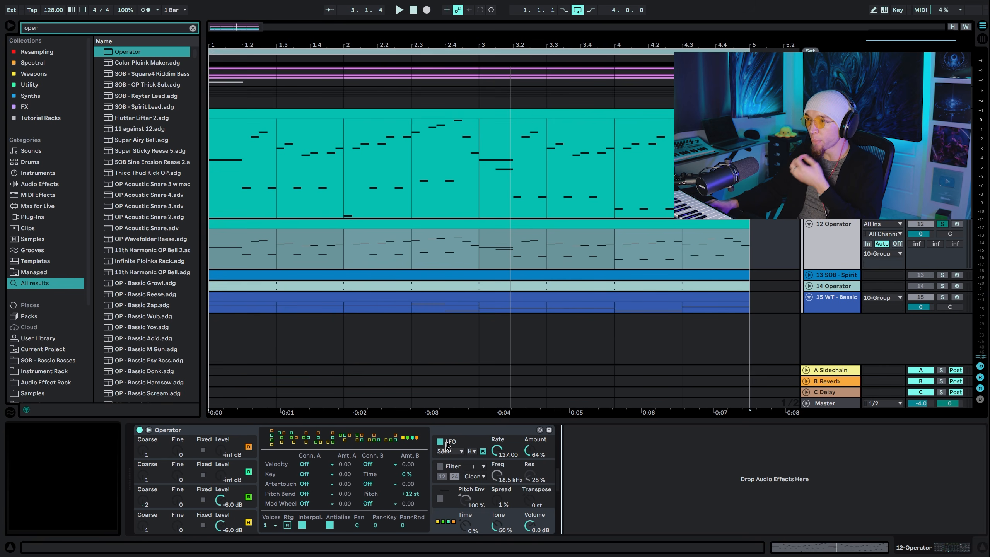
Turn off phase retrigger for oscillators A and B in Operator and audition the patch
click(464, 451)
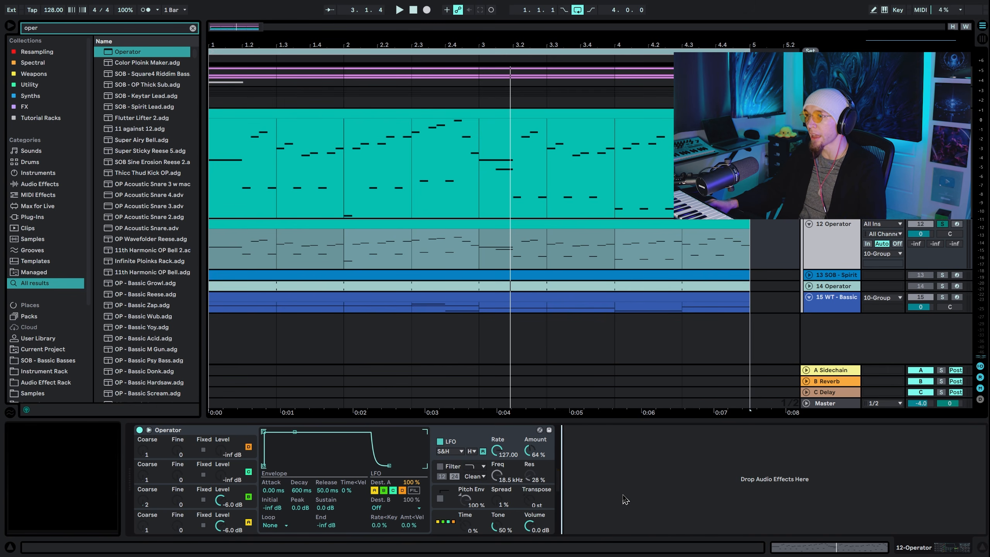
key(space)
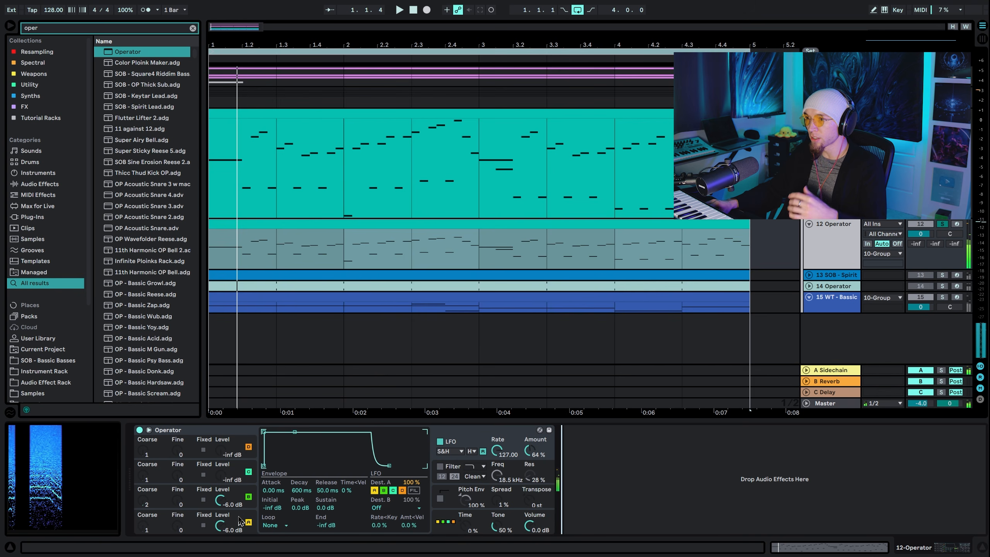
click(239, 521)
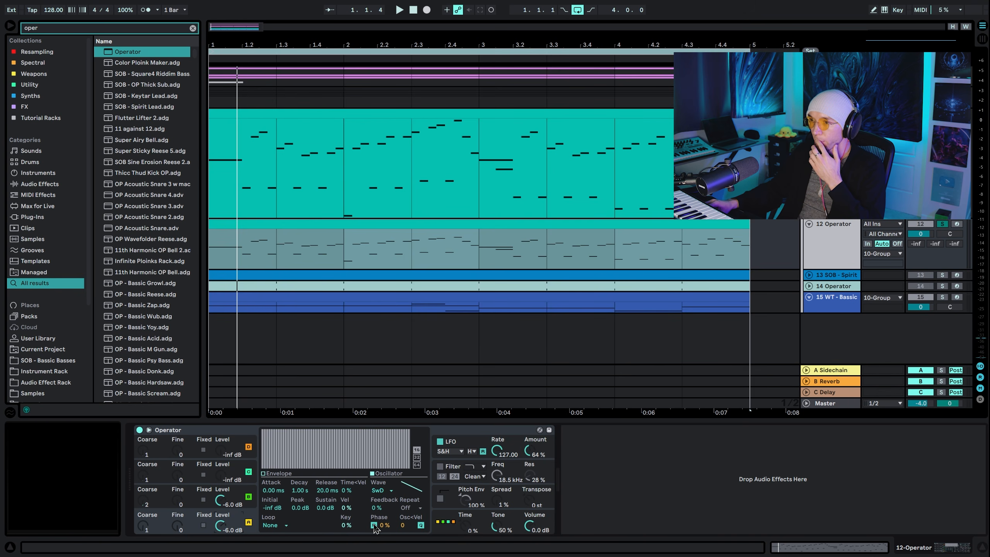
click(236, 497)
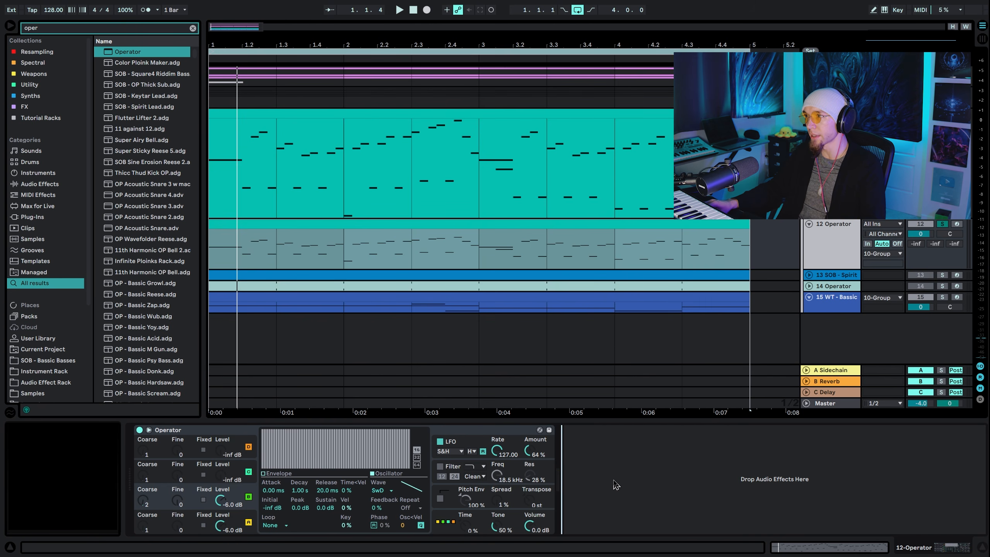
key(space)
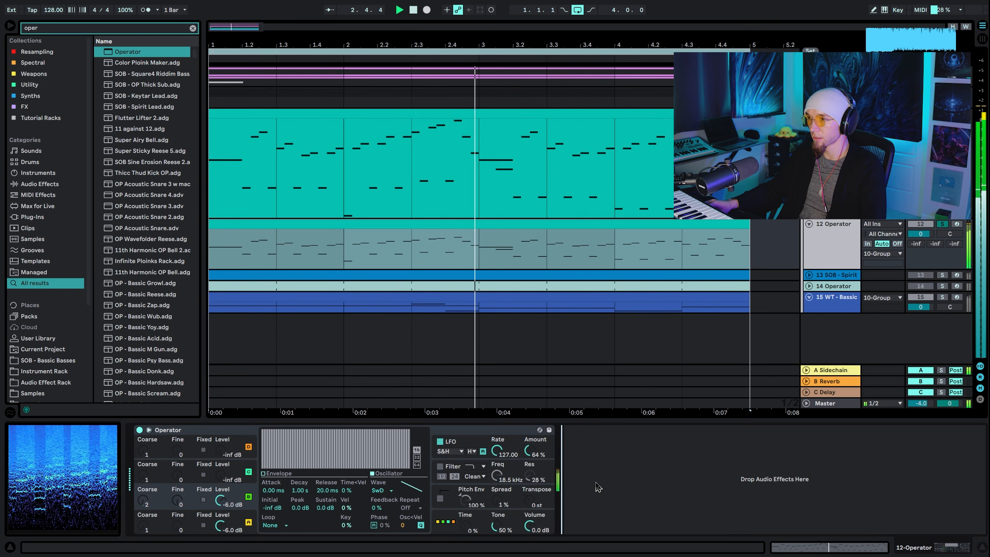
key(space)
key(space)
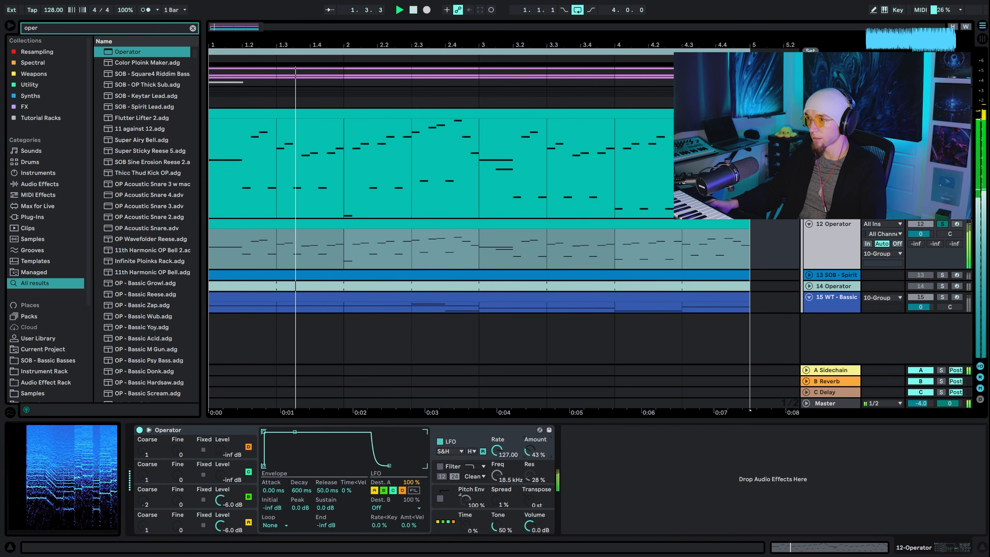
Set Operator's LFO Amount to 50% while listening to the clip
drag(530, 451, 529, 446)
key(space)
click(593, 467)
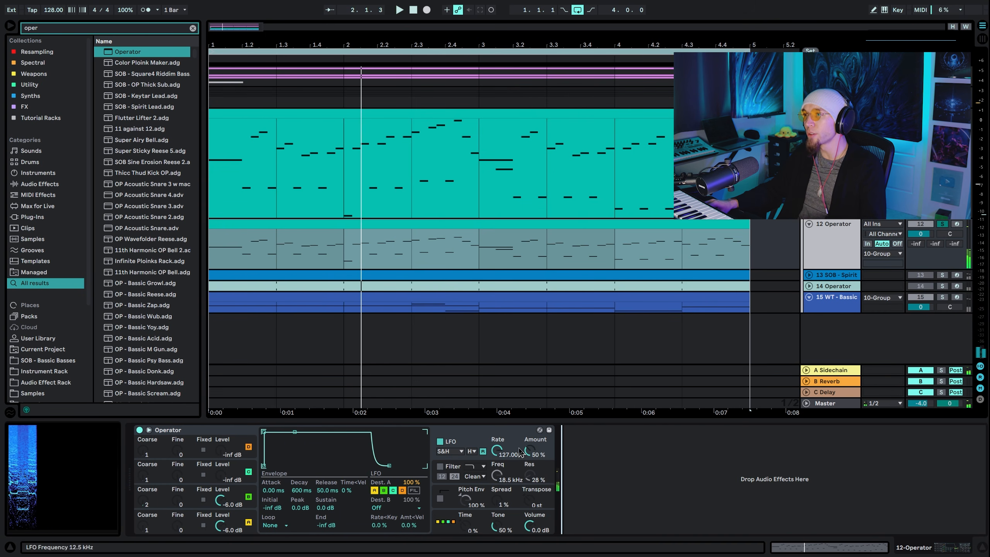
Group Operator into an Instrument Rack and duplicate its chain three times to get four identical Operator chains
click(493, 432)
key(ctrl+g)
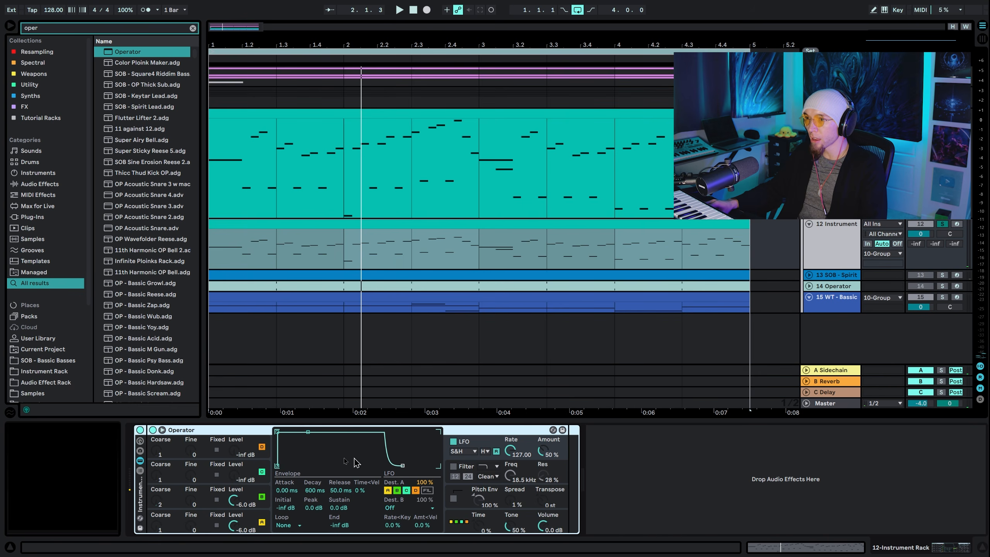
click(140, 470)
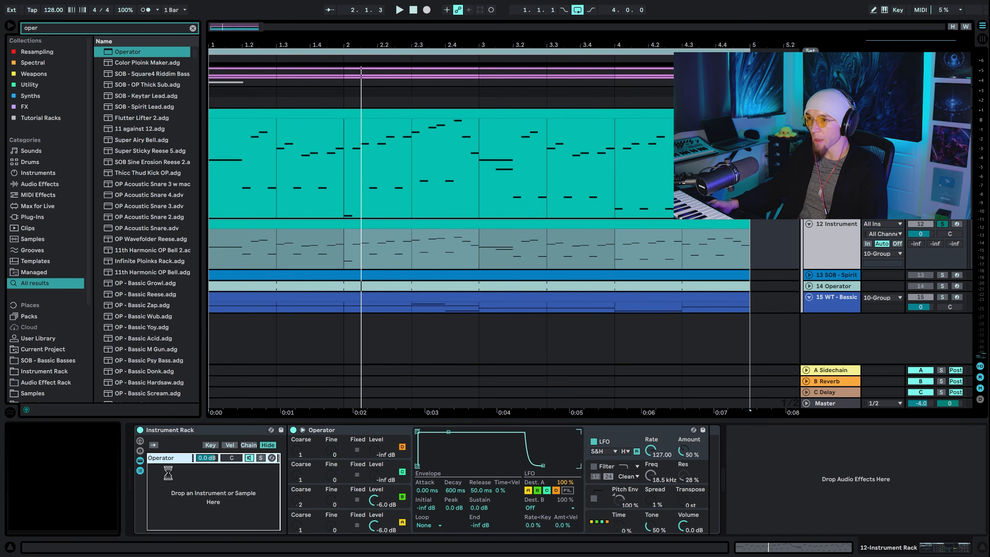
key(ctrl+d)
key(ctrl+d)
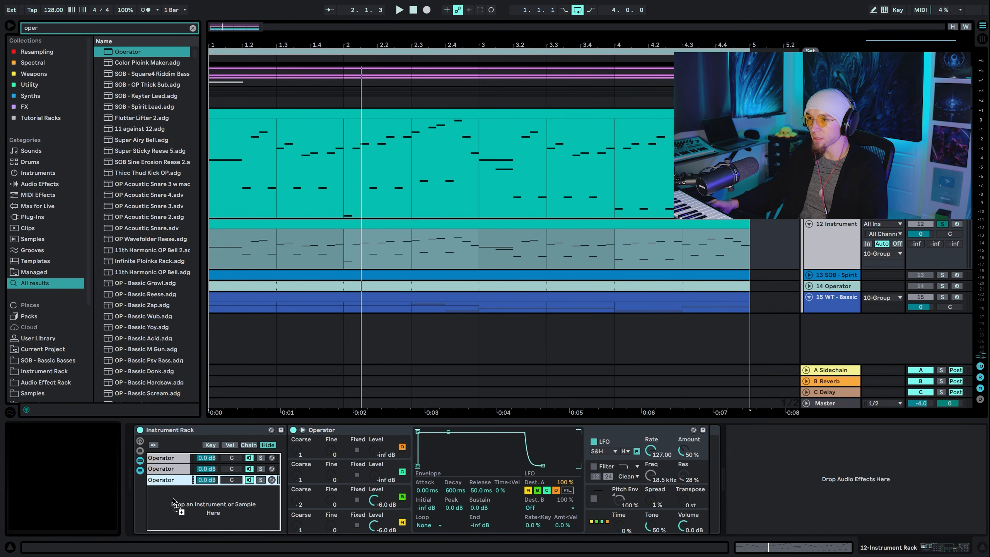
key(ctrl+d)
Find Multiband Dynamics with the search "mul", add it after the Instrument Rack and audition the layered sound
click(92, 28)
text(mul)
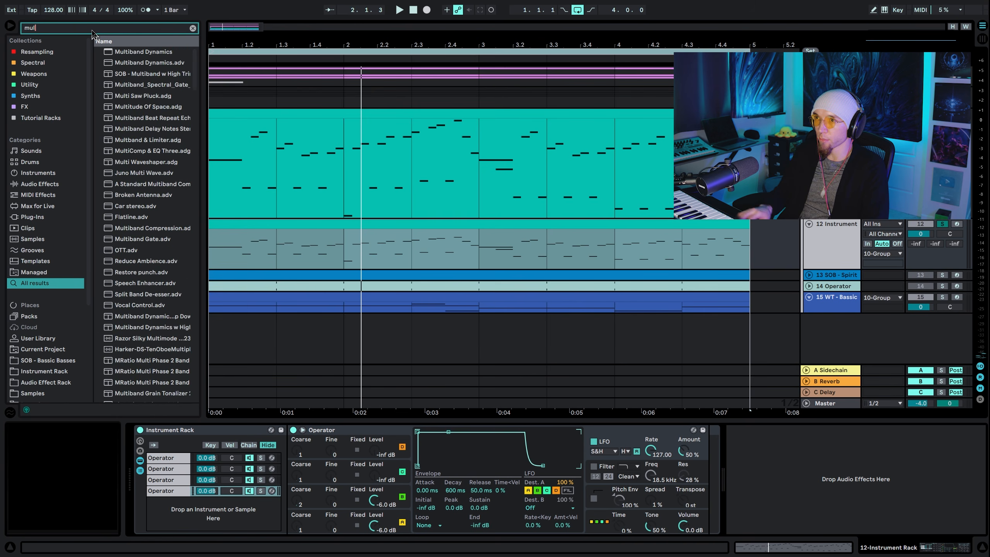
key(Down)
key(Return)
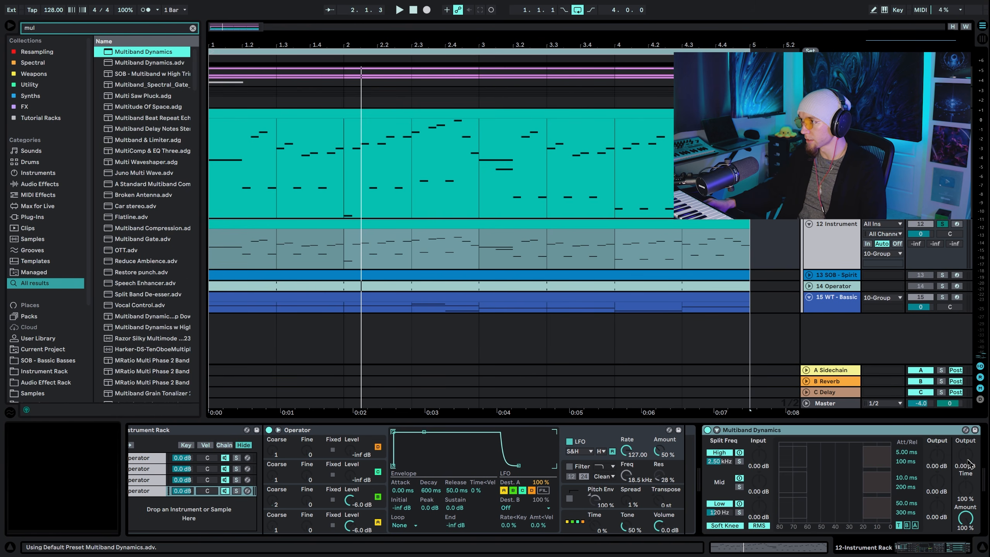
key(space)
scroll(593, 492, left, 3)
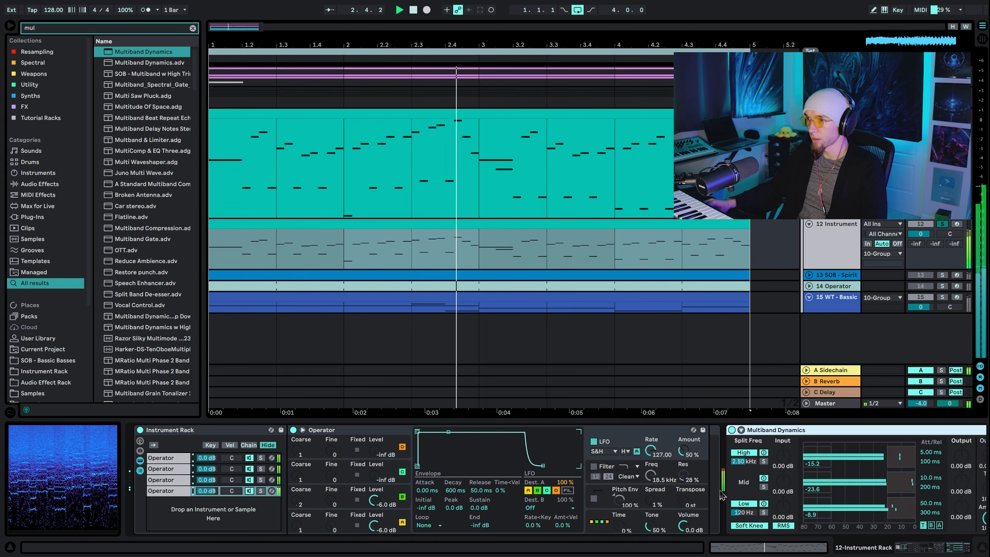
key(space)
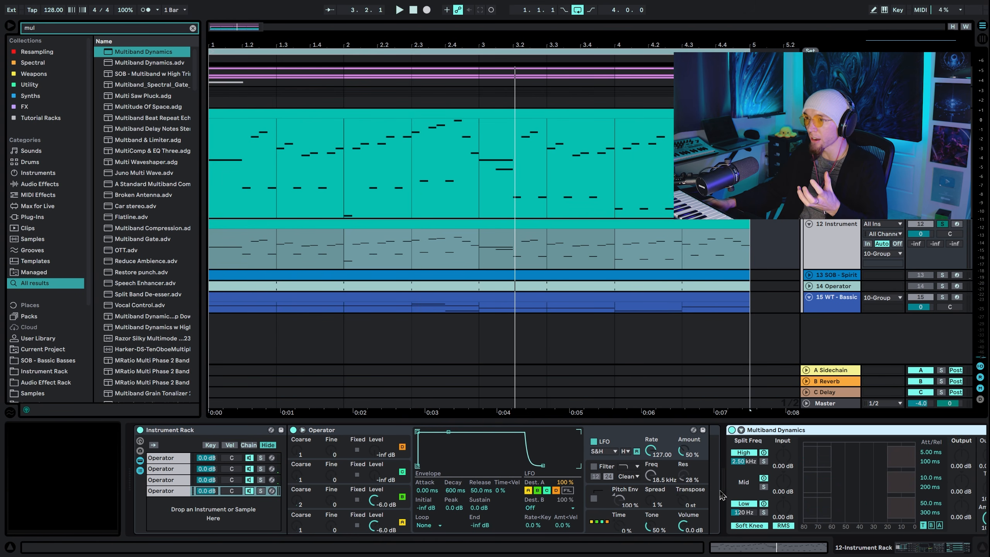
Set the Amount of Multiband Dynamics to 57% during playback
scroll(744, 500, right, 3)
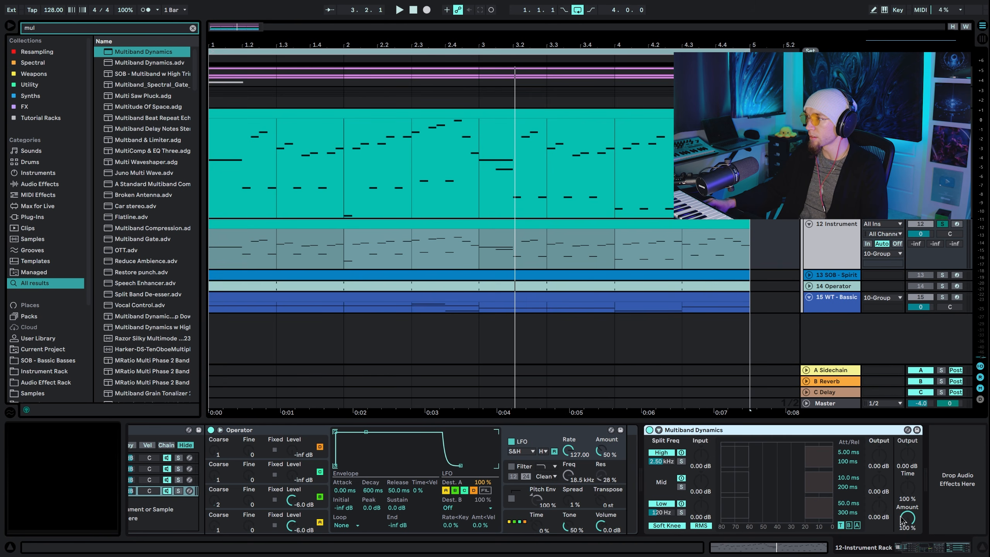
key(space)
drag(901, 520, 888, 524)
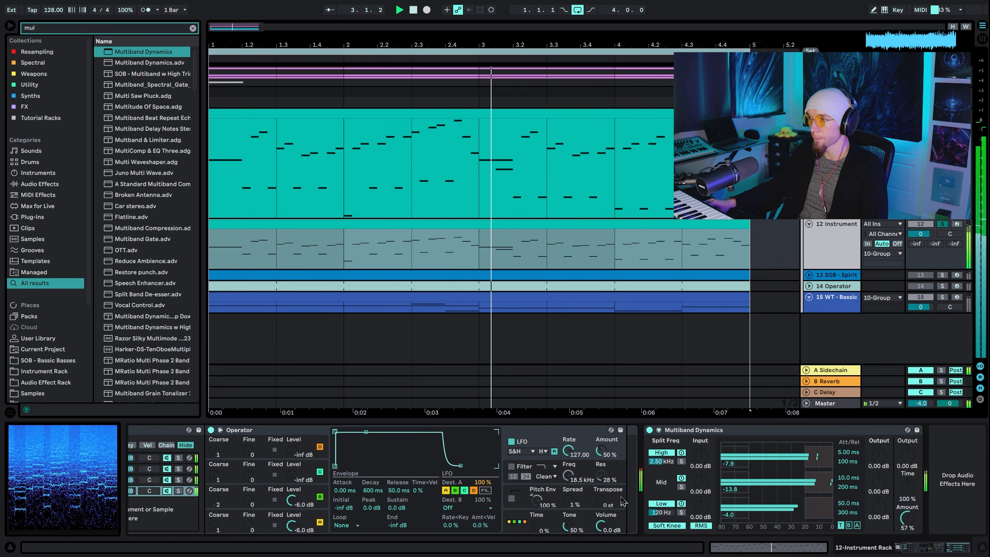
Map Operator's LFO Amount to the rack's first macro and set that macro to 54% while auditioning the detune
scroll(639, 475, left, 3)
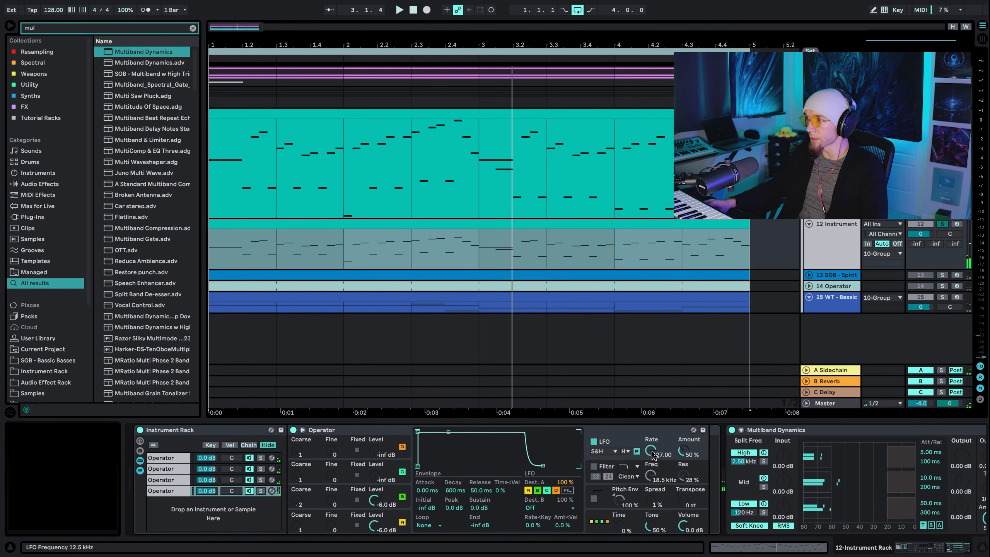
right_click(682, 453)
click(745, 323)
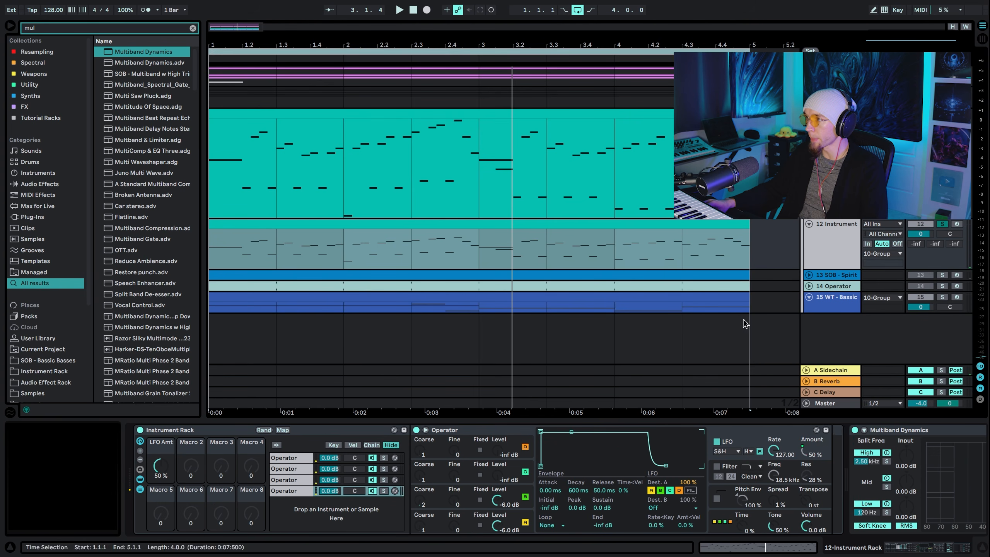
right_click(807, 453)
click(835, 441)
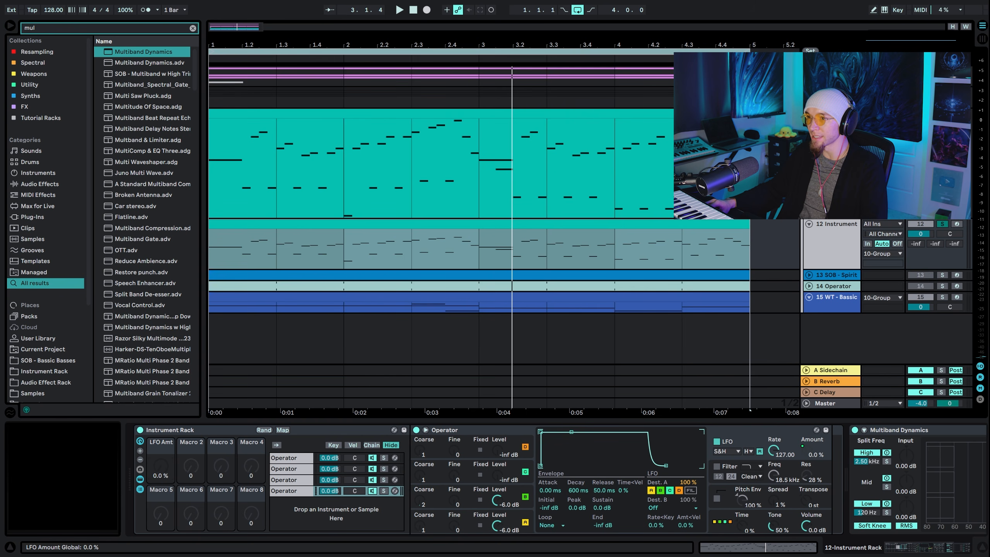
key(space)
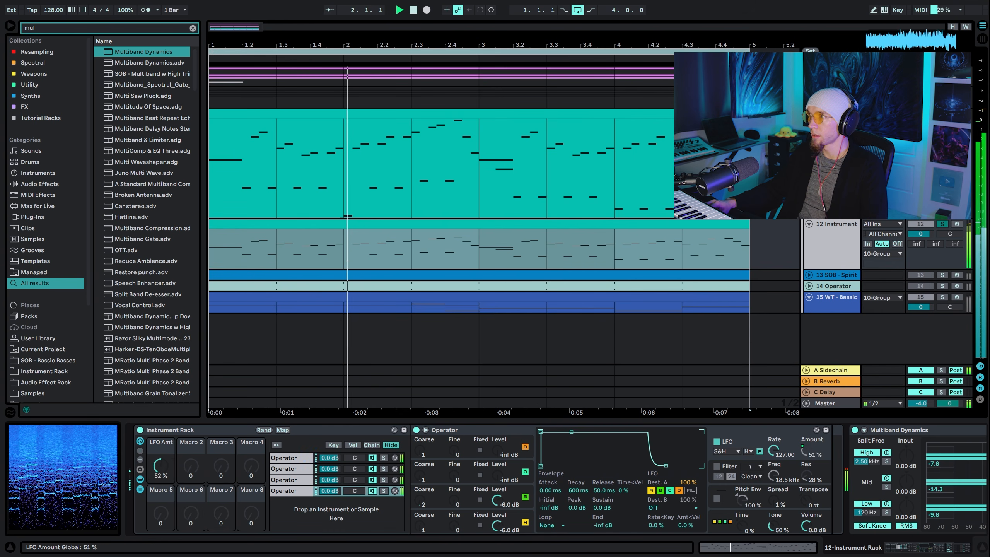
key(space)
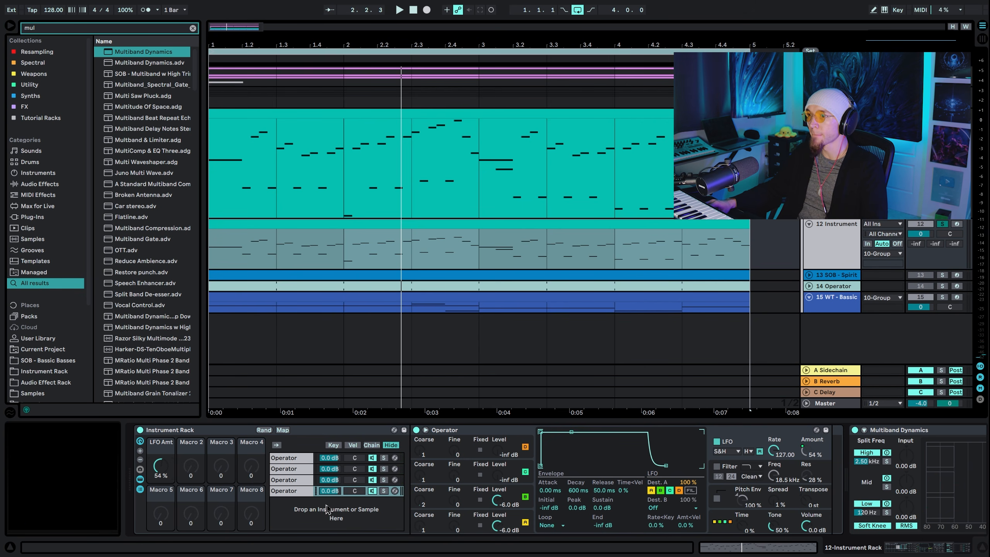
Set oscillator C's level to -12 dB and its waveform to Saw D in the last Operator chain
click(314, 514)
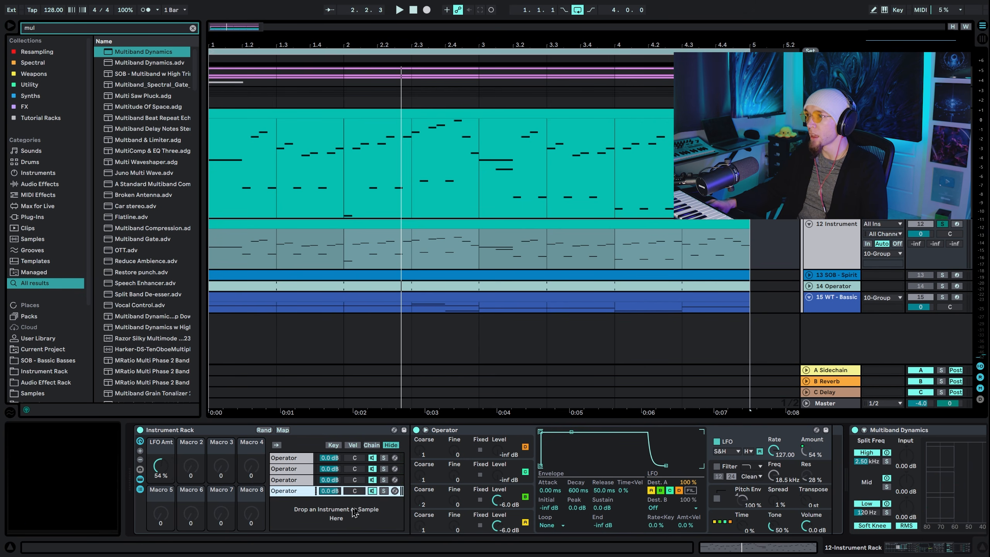
click(512, 472)
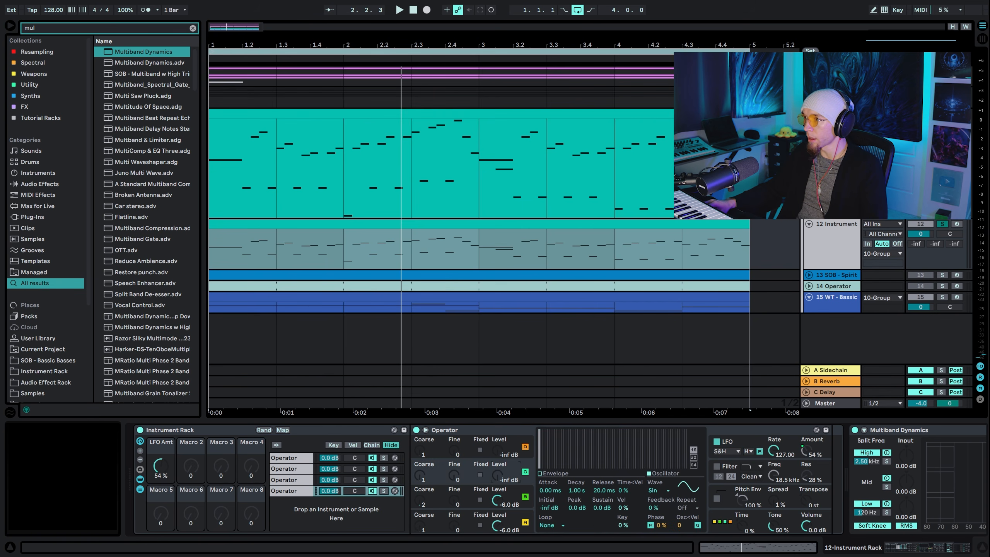
text(-12)
key(Return)
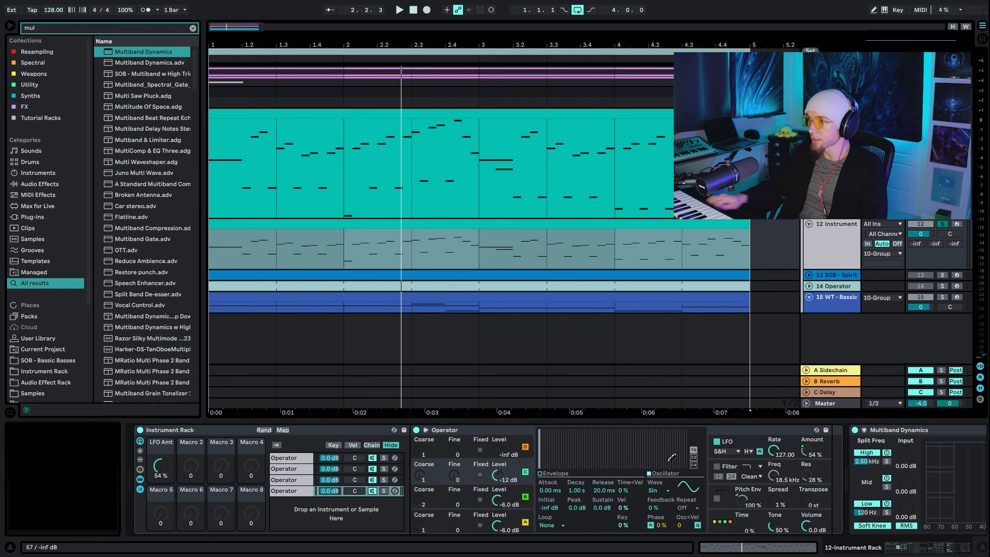
click(661, 492)
click(657, 377)
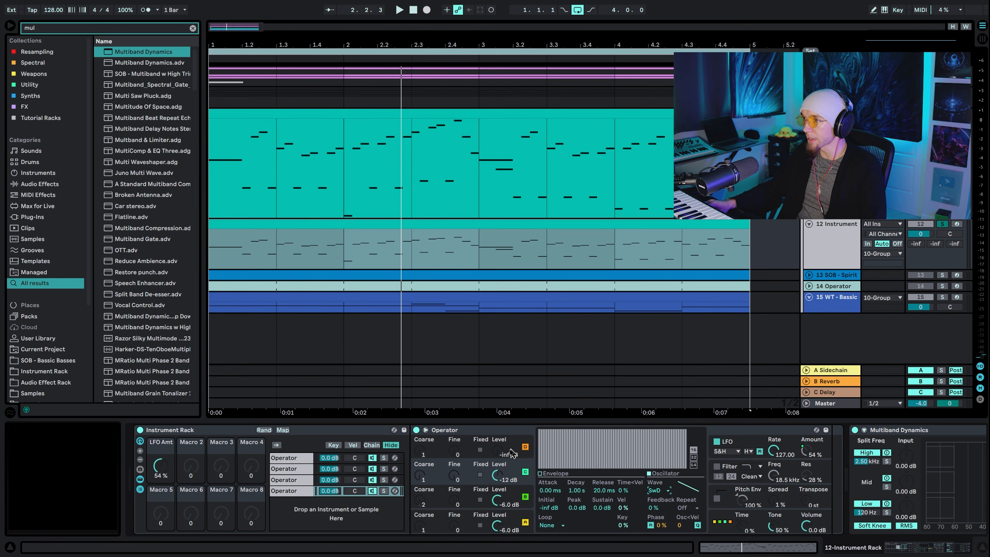
Copy oscillator C's level and waveform to the sibling Operators in the other three chains
click(733, 450)
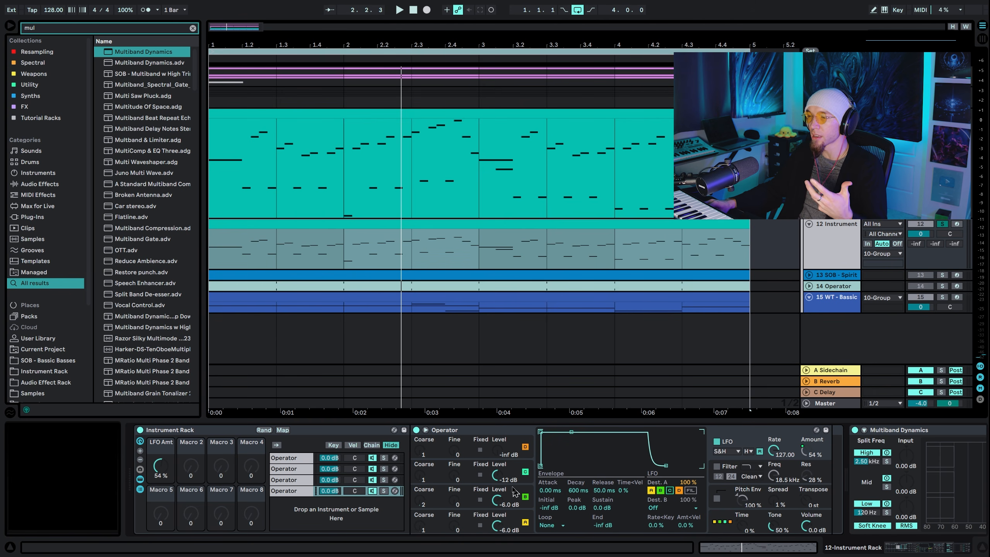
right_click(527, 475)
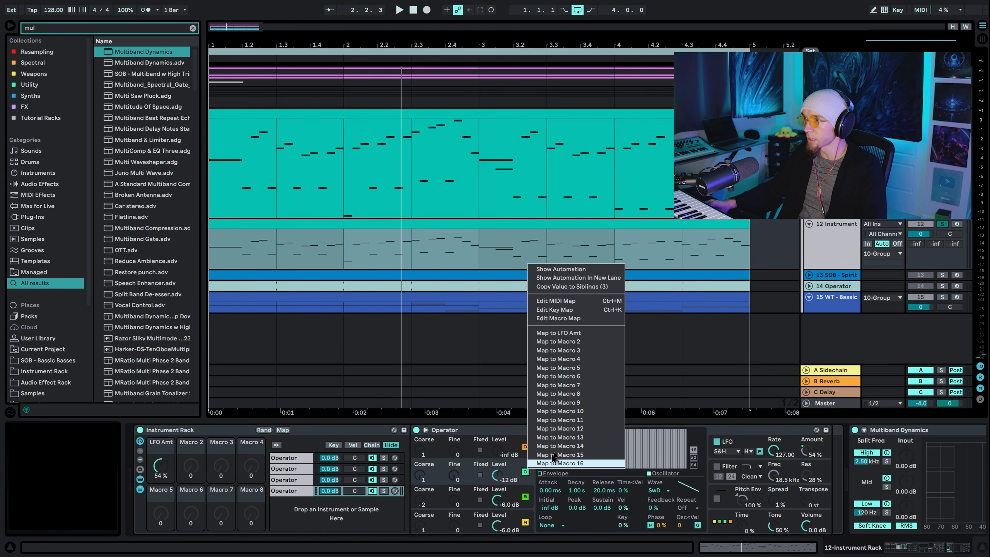
click(526, 447)
right_click(499, 477)
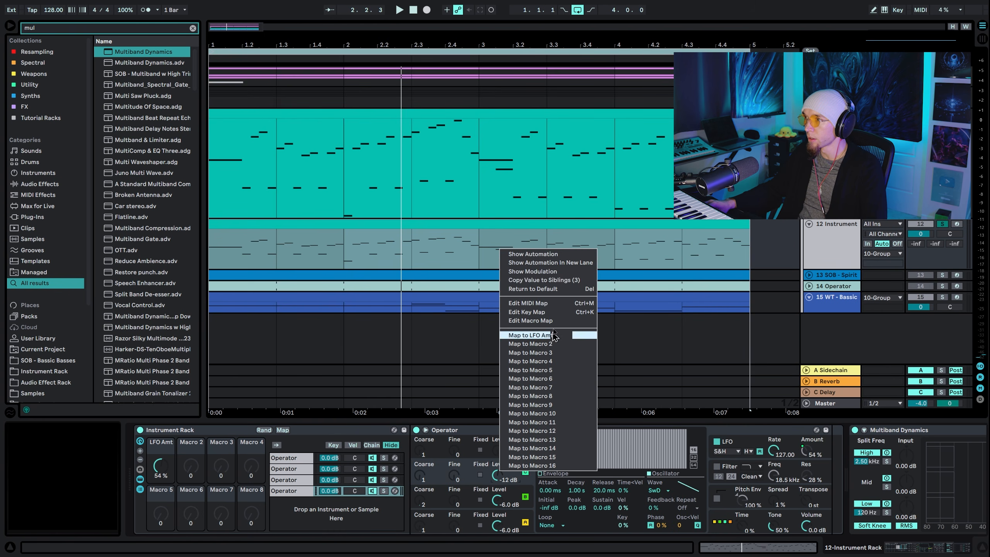
key(Escape)
right_click(653, 494)
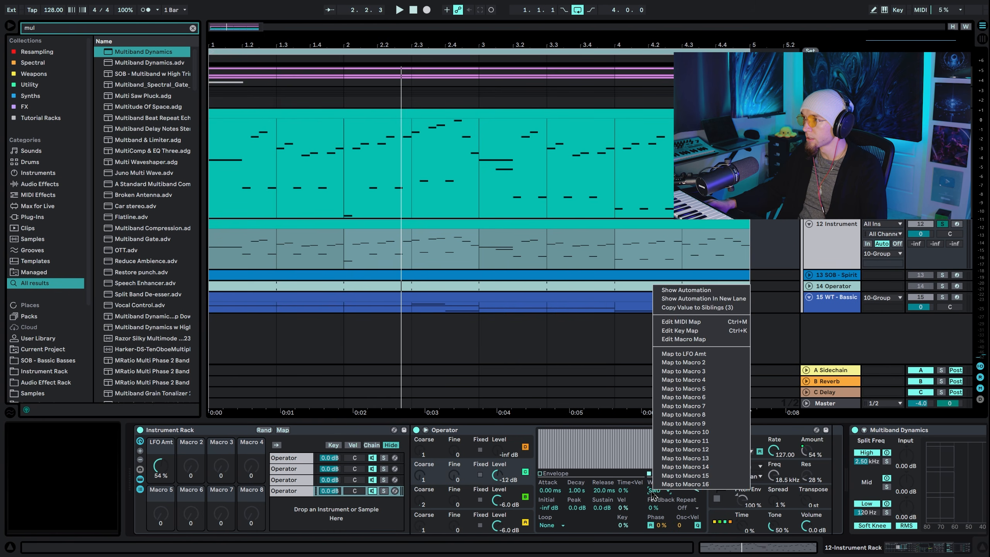
click(698, 310)
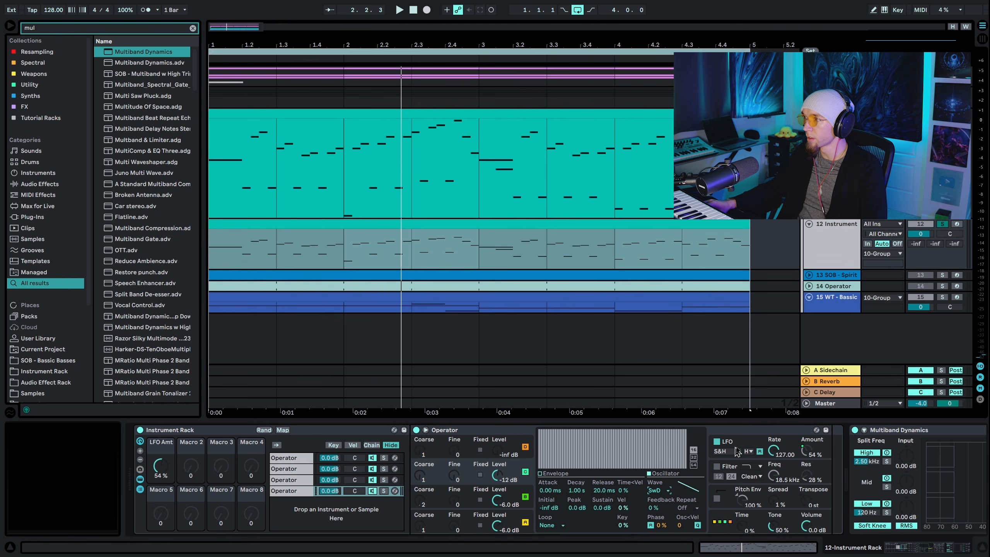
Exclude oscillator C from the LFO's Destination A and copy that setting to the sibling Operators
click(729, 457)
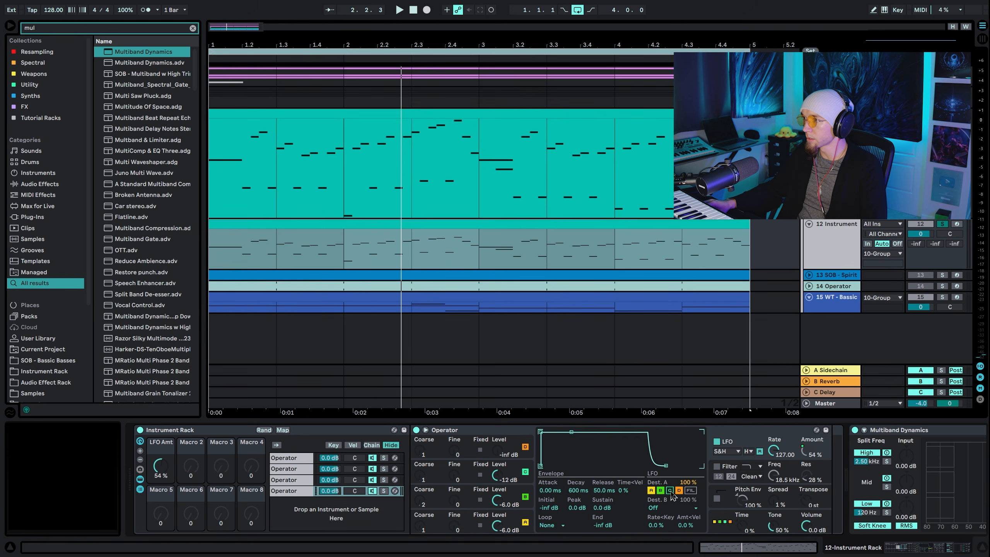
right_click(673, 496)
click(745, 308)
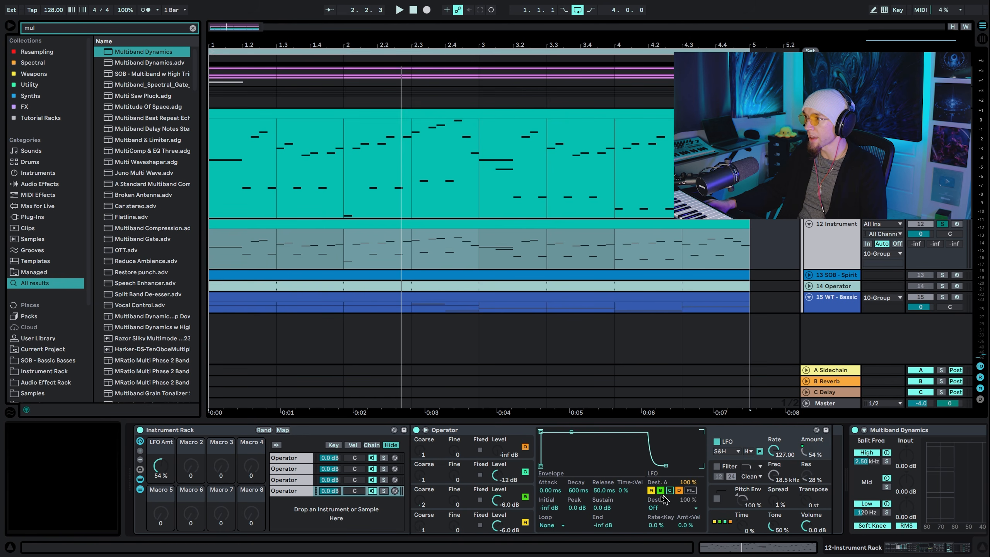
Set the LFO Amt macro to 51% while auditioning the patch, and display oscillator C's settings
key(space)
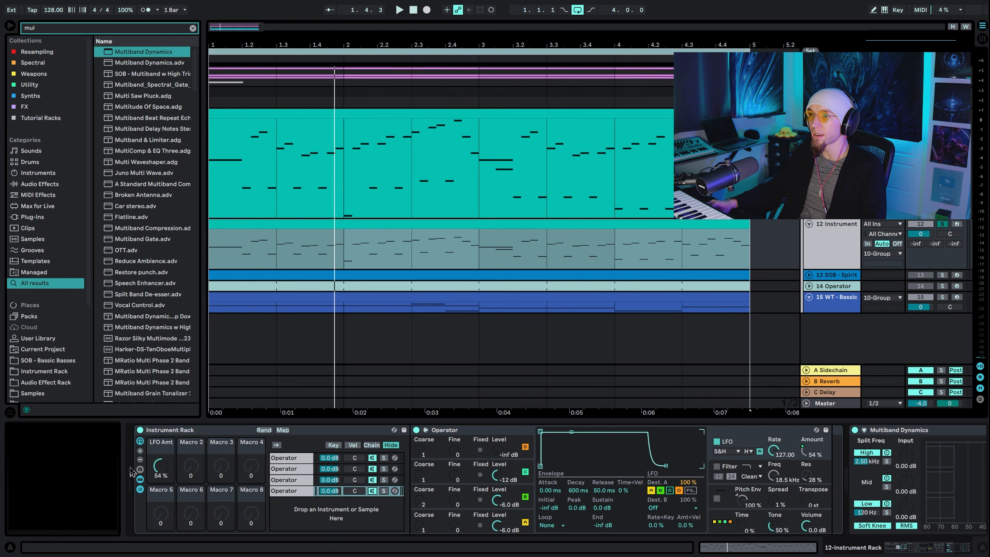
key(space)
mouse_move(160, 466)
mouse_down()
mouse_move(161, 430)
mouse_move(160, 468)
mouse_up()
key(space)
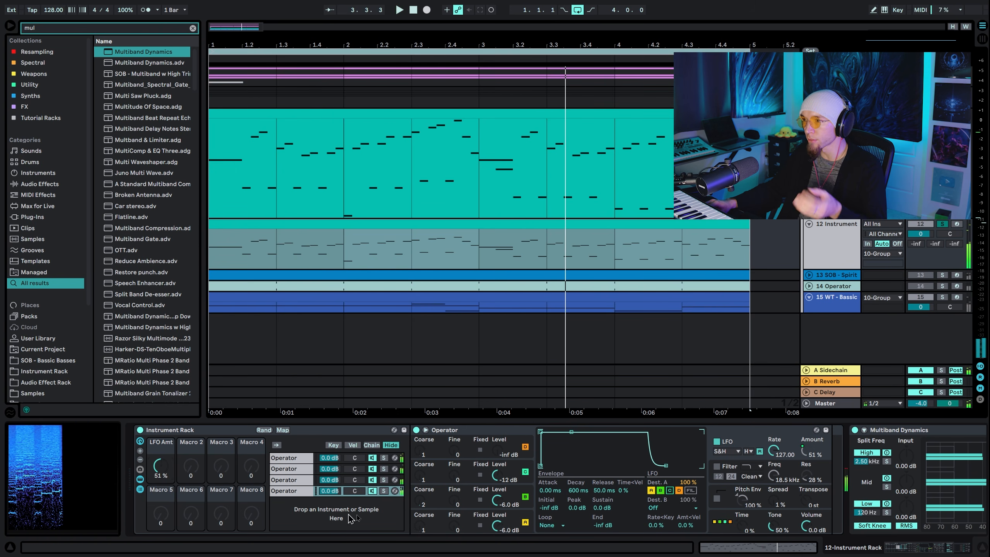
click(443, 472)
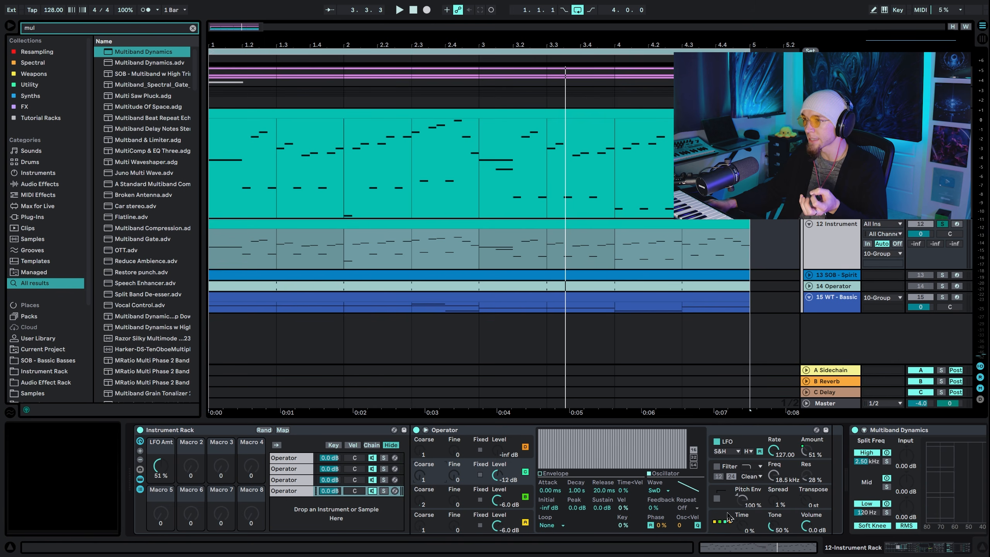
Add a Hybrid Reverb to the Instrument Rack track and place it just before Multiband Dynamics
click(128, 31)
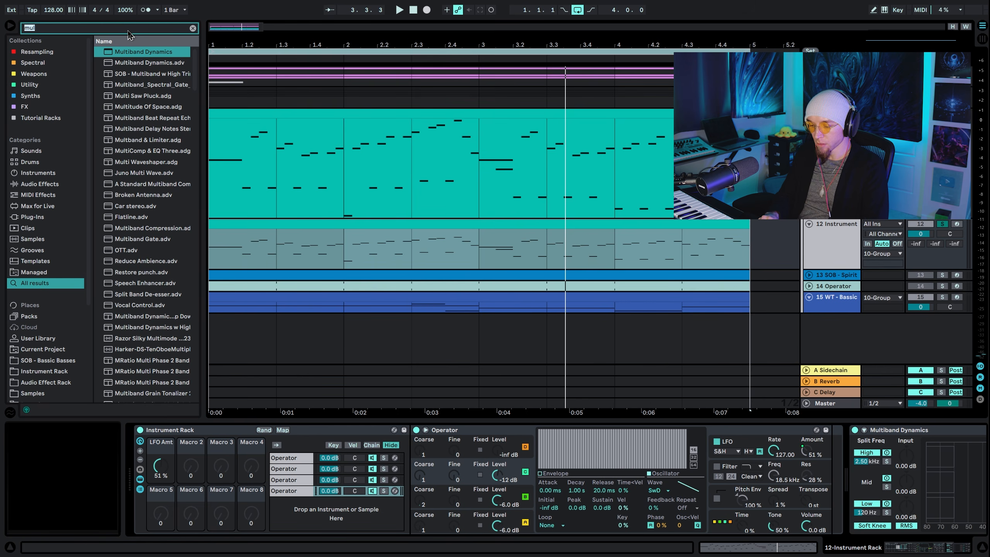
text(rev)
key(Return)
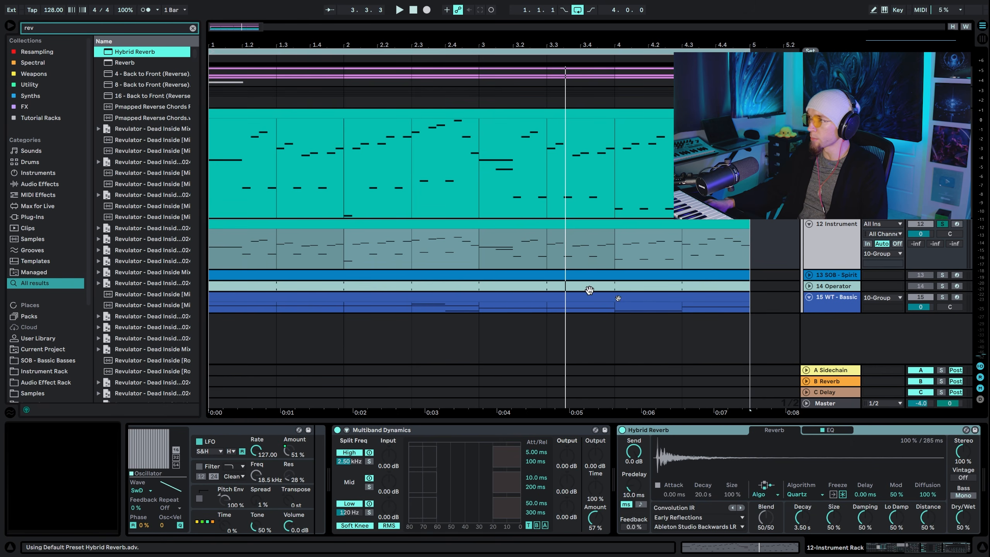
drag(885, 431, 410, 480)
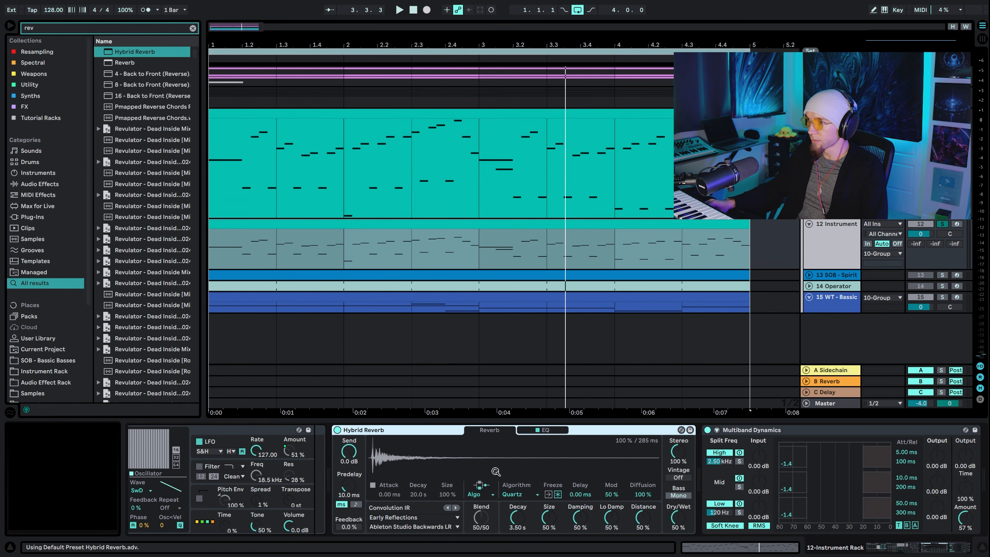
Keep the Hybrid Reverb on the Quartz algorithm, set its dry/wet to 25%, and raise its EQ low cut to about 459 Hz
click(474, 494)
click(519, 496)
click(521, 496)
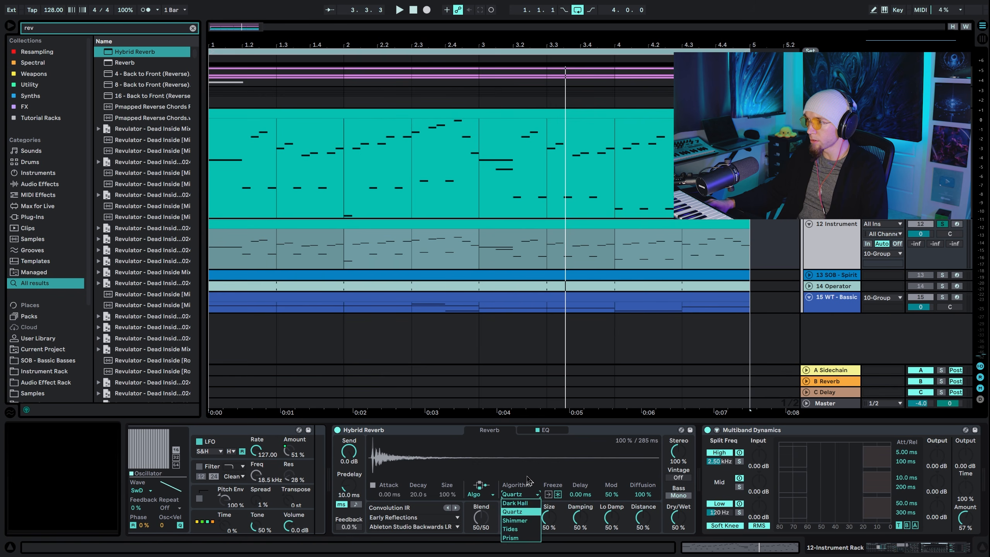
click(527, 476)
key(space)
drag(677, 517, 677, 536)
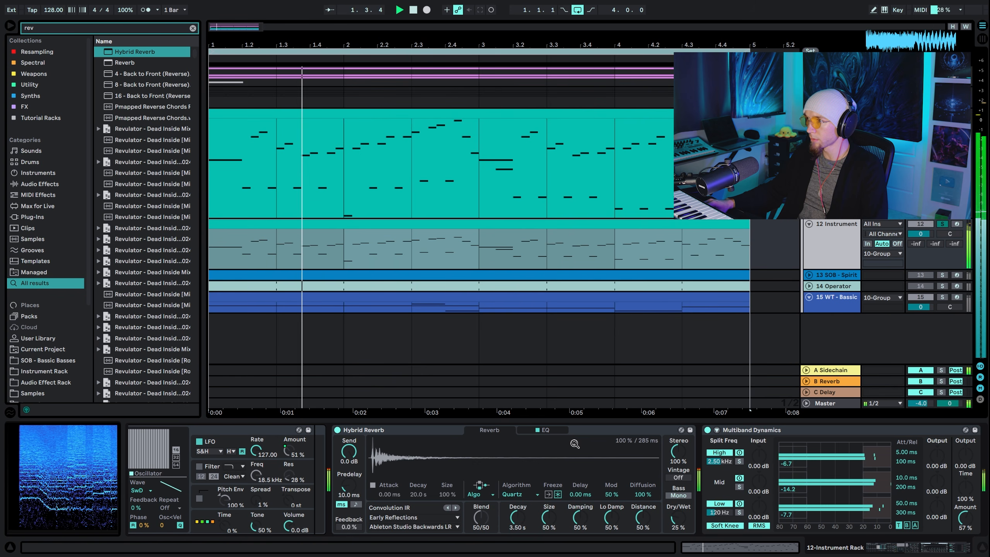
click(544, 429)
drag(428, 510, 500, 509)
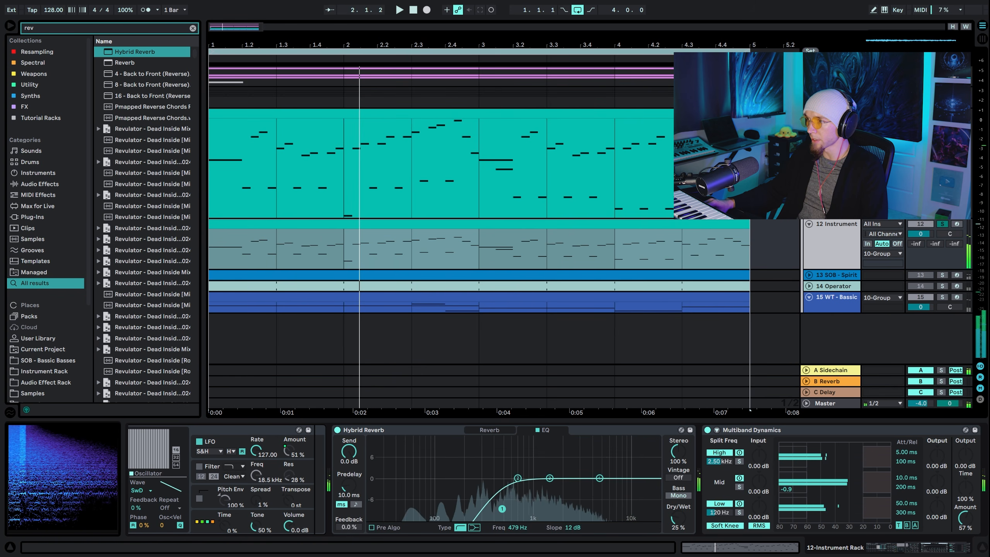
Find the Delay effect in the browser and add it between Hybrid Reverb and Multiband Dynamics
click(125, 29)
key(BackSpace)
key(BackSpace)
key(BackSpace)
text(de)
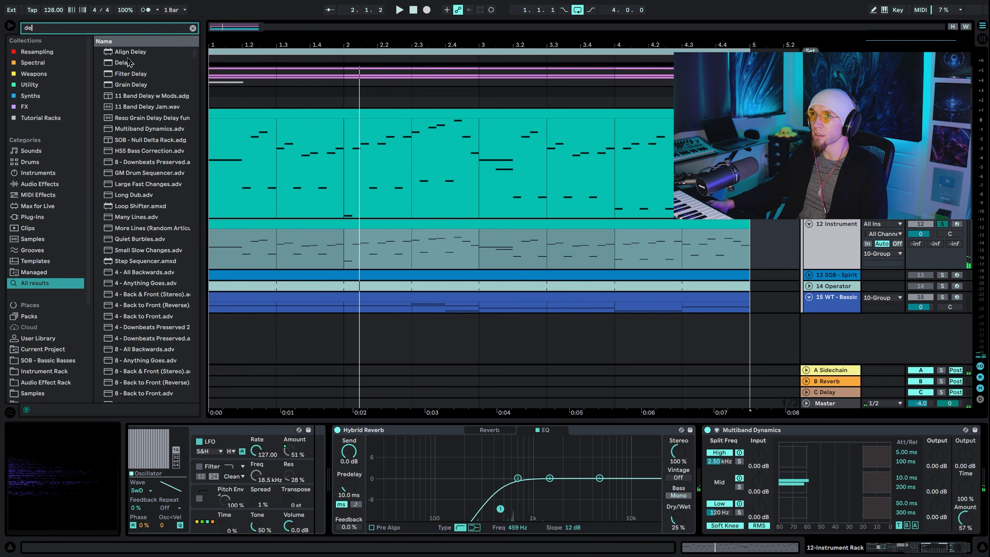
key(Return)
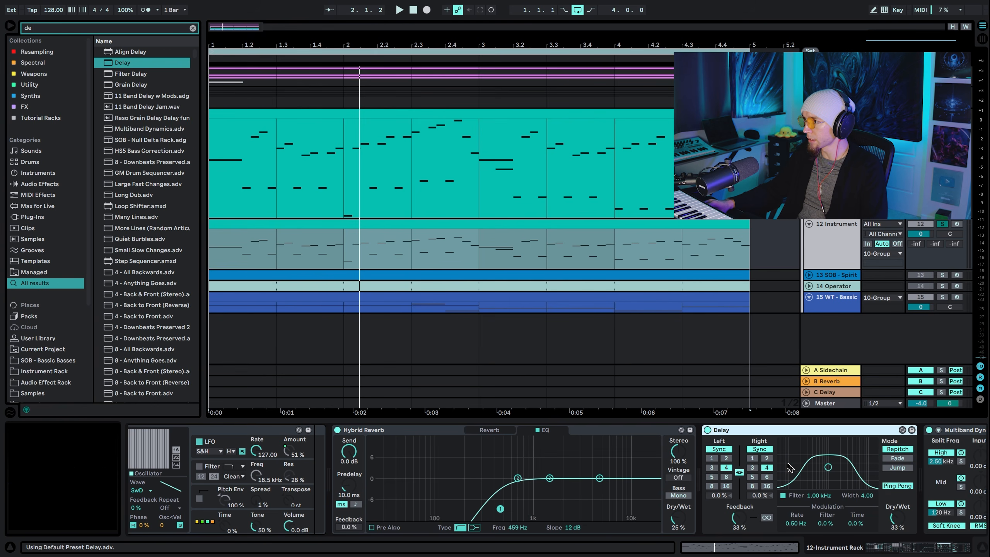
Set the dry/wet of both Delay and Hybrid Reverb to 21% while auditioning the patch
key(space)
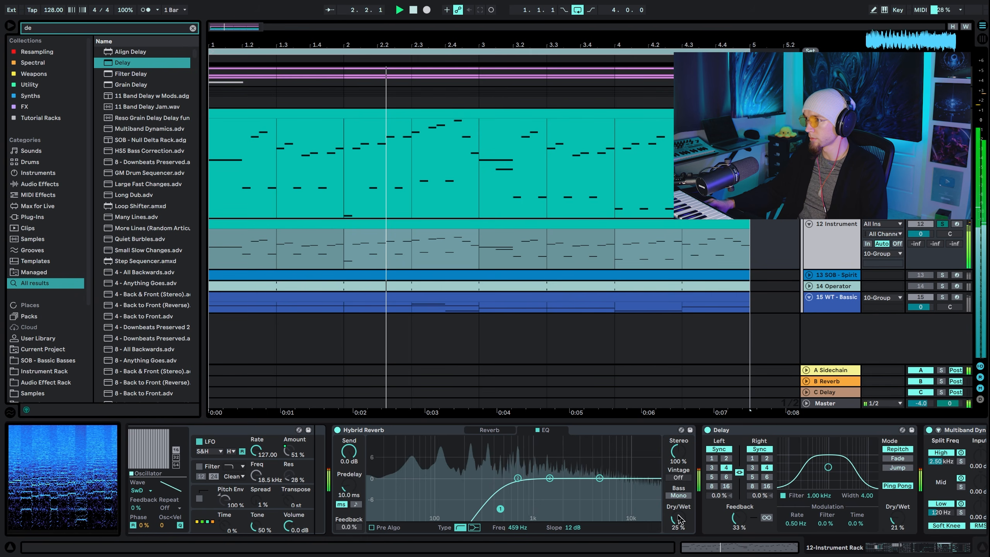
drag(897, 519, 897, 522)
drag(675, 515, 675, 519)
scroll(677, 519, left, 10)
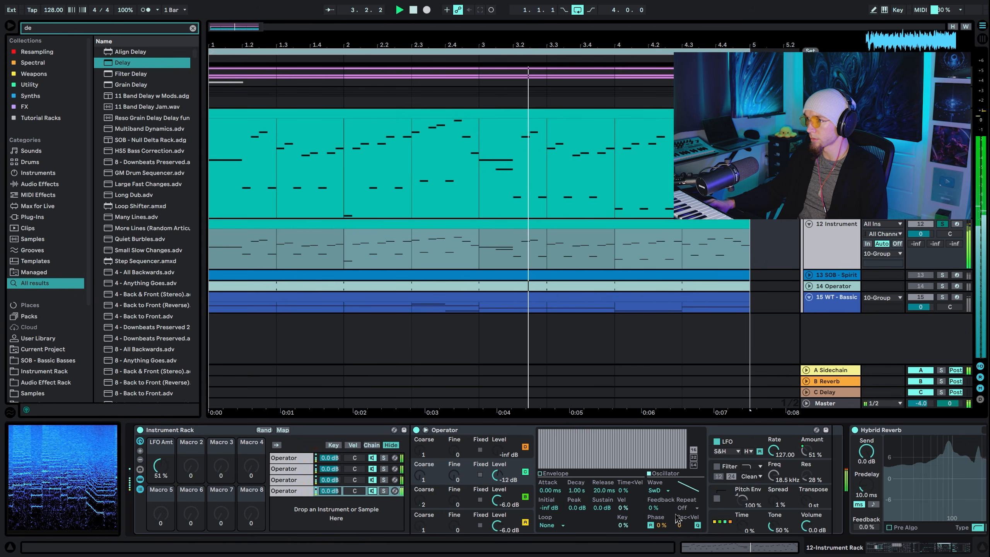
key(space)
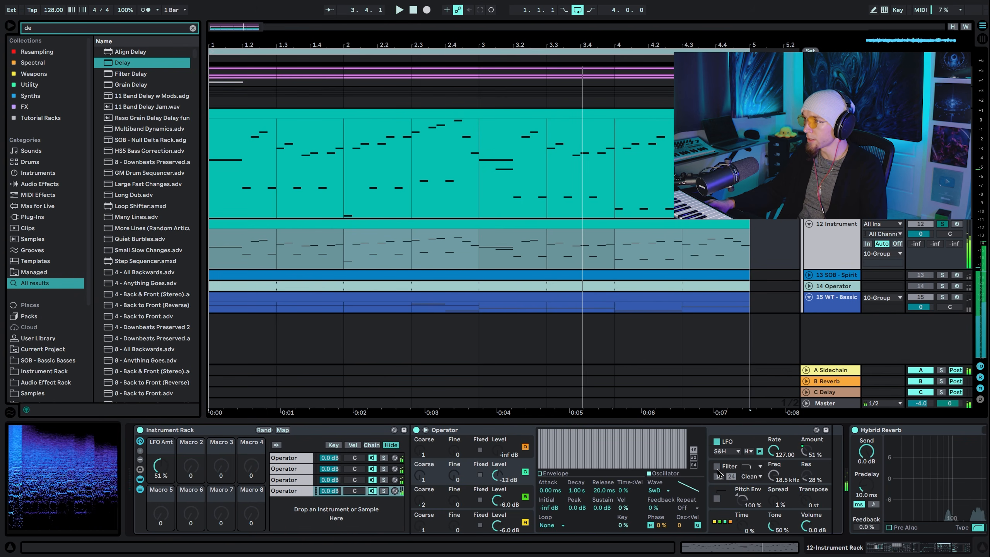
Enable the Operator's filter with 0% resonance and a 12 dB slope, and copy the filter switch and slope to the sibling Operators
click(717, 467)
drag(803, 478, 803, 503)
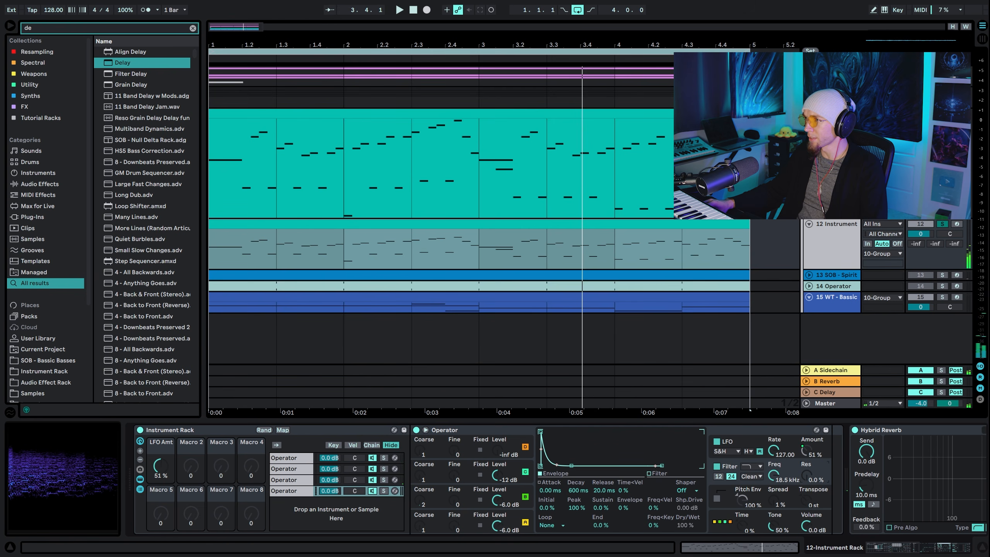
click(721, 478)
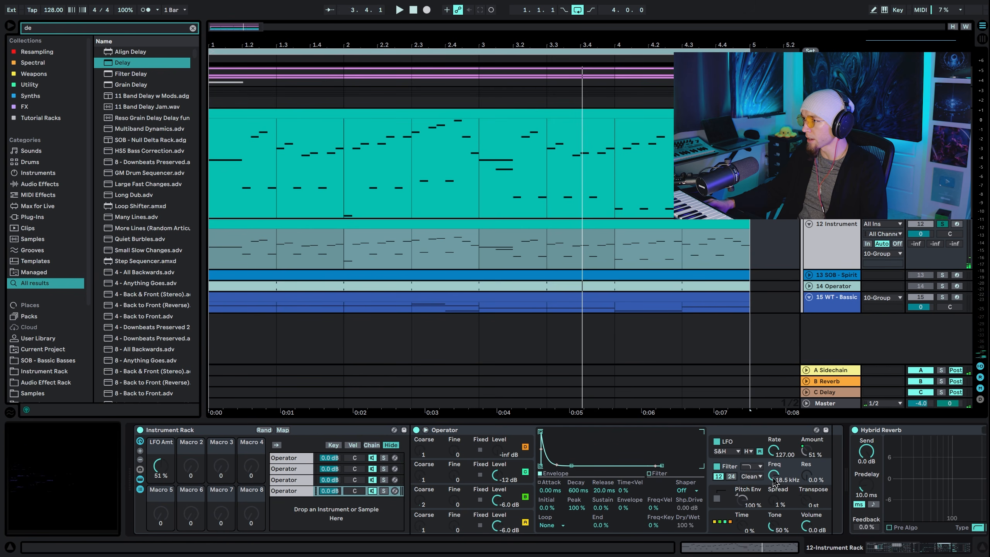
right_click(720, 468)
click(771, 287)
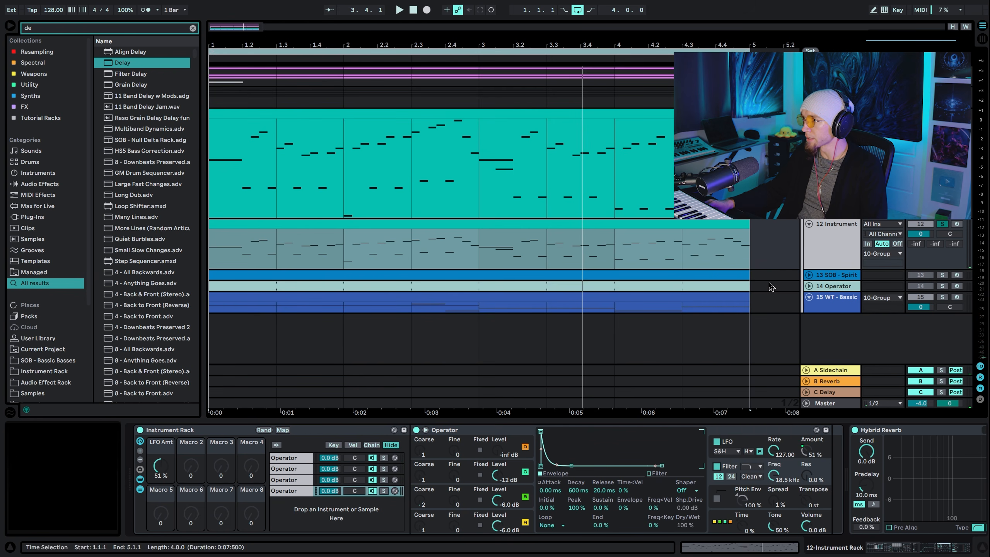
right_click(719, 482)
click(766, 303)
Map the Operator's filter frequency to Macro 2 of the Instrument Rack
right_click(774, 480)
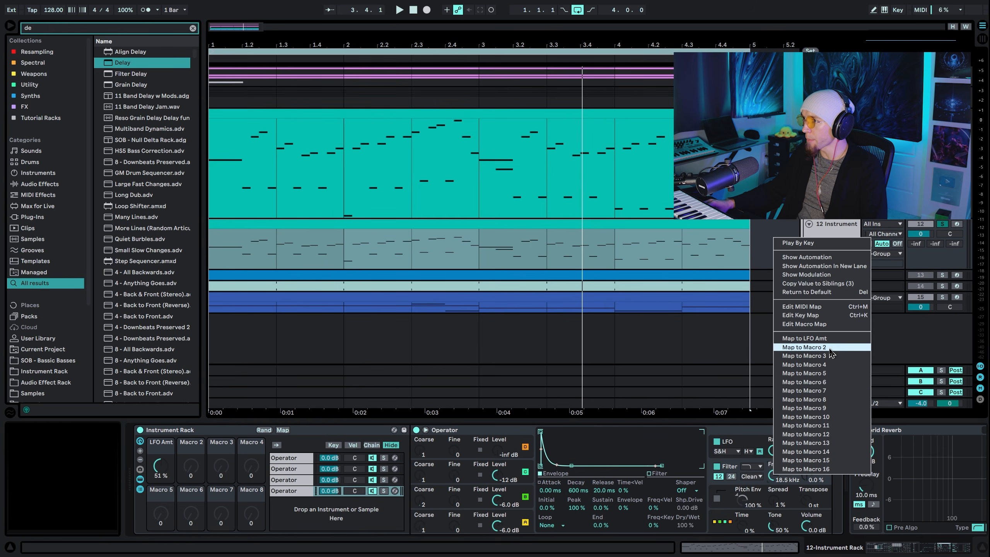
click(803, 347)
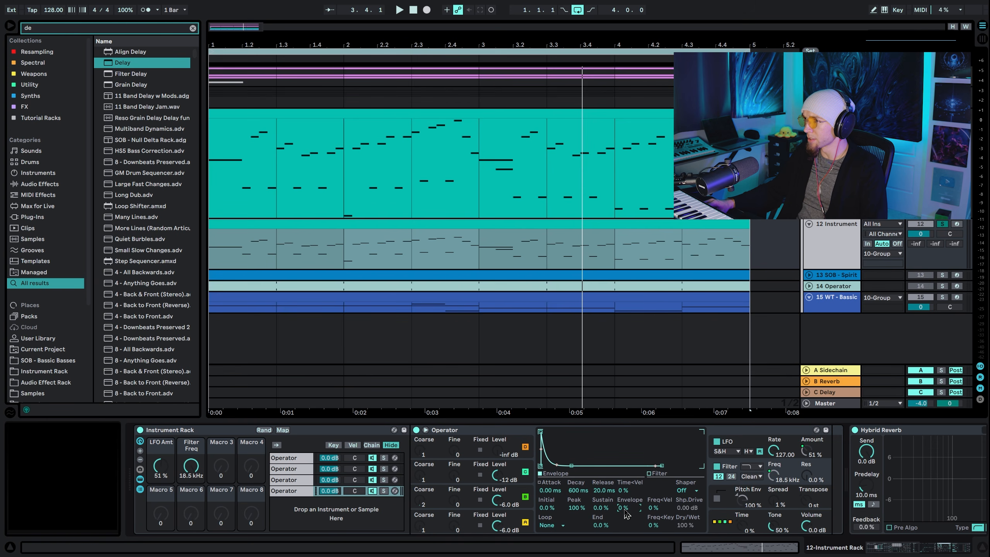
right_click(774, 479)
key(Escape)
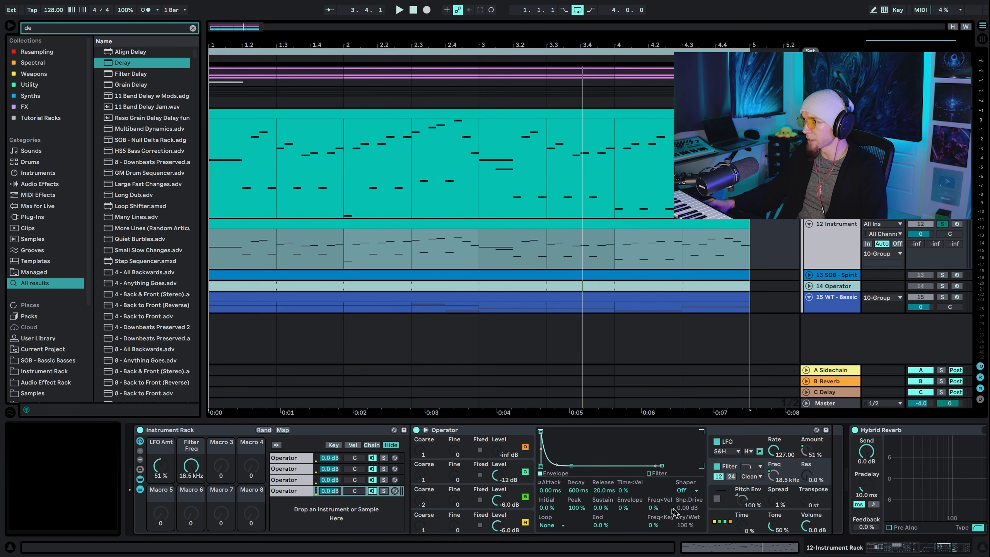
Set the filter's envelope amount to 50% and copy that value to the sibling Operators
click(626, 509)
text(5)
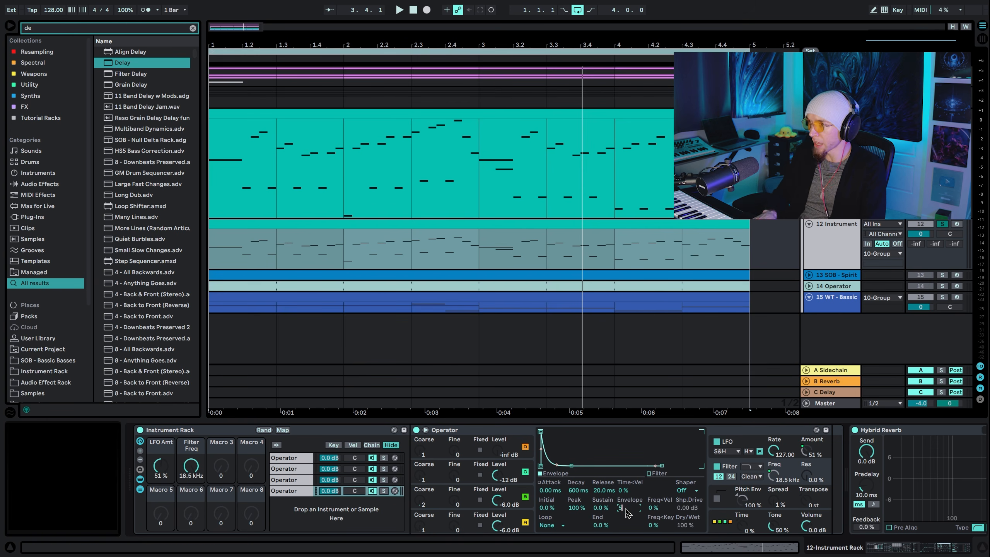
text(0)
key(Return)
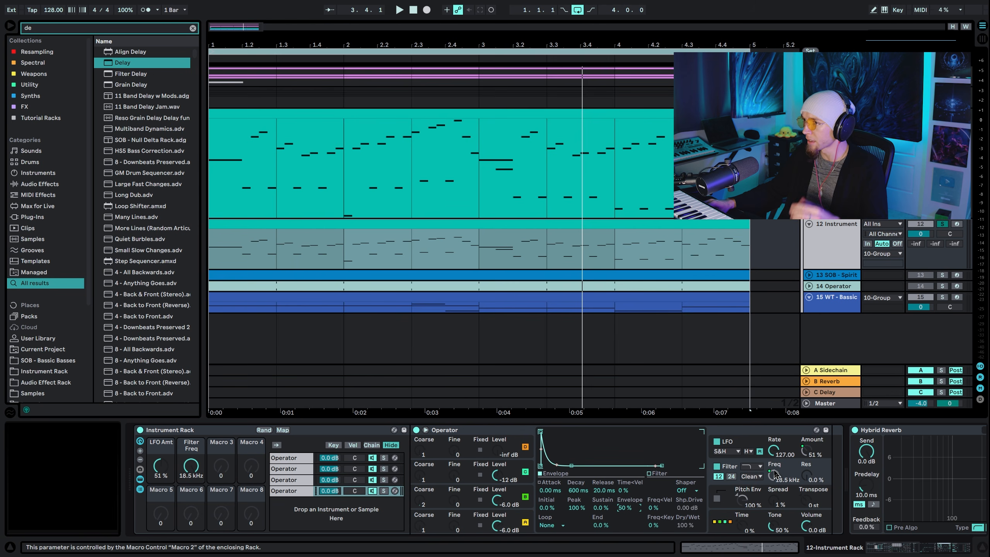
right_click(632, 508)
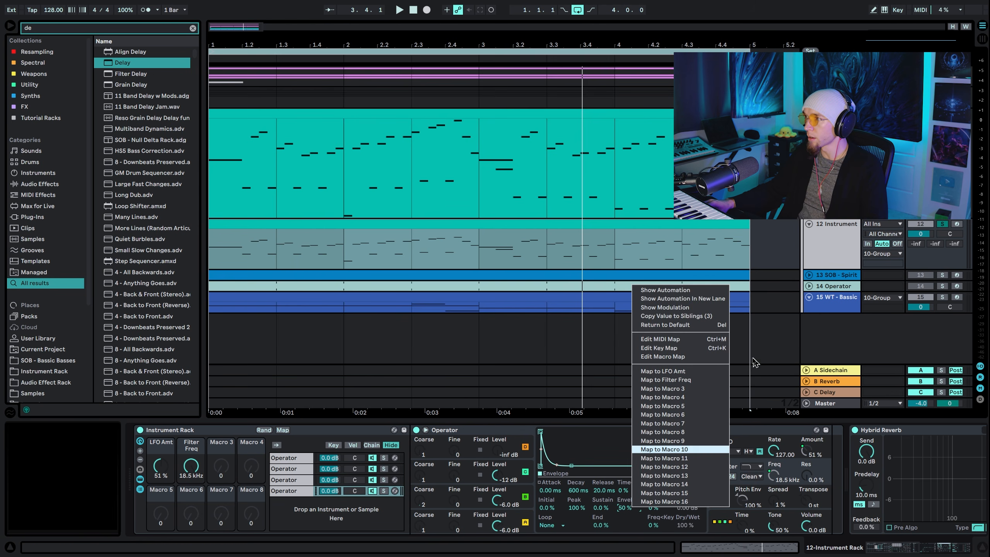
click(711, 319)
Lower the Filter Freq macro to 205 Hz while auditioning, and copy the filter resonance to the sibling Operators
key(space)
drag(181, 467, 181, 502)
key(space)
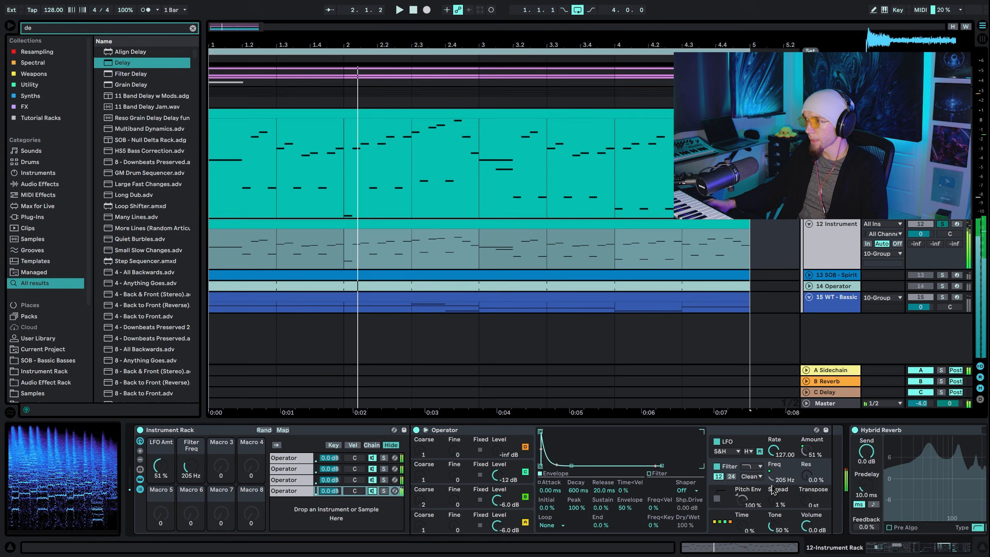
right_click(808, 472)
click(875, 289)
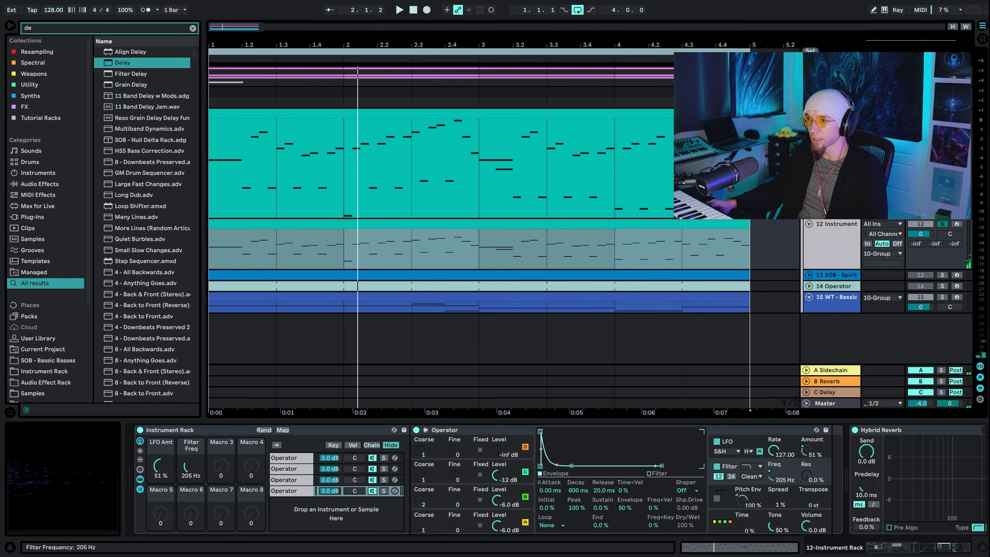
Set the Filter Freq macro to 18.5 kHz and the LFO Amt macro to 39% while auditioning the patch
key(space)
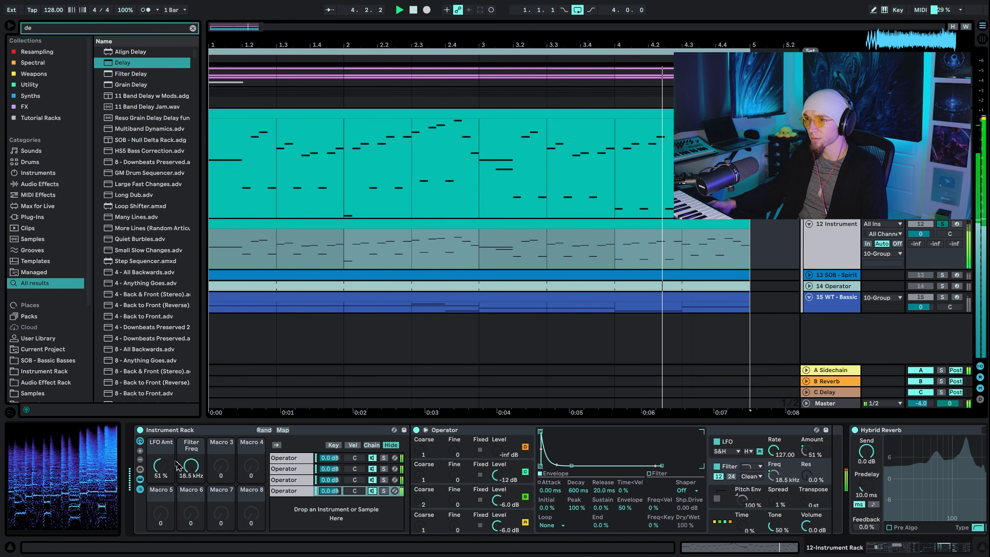
drag(171, 465, 172, 441)
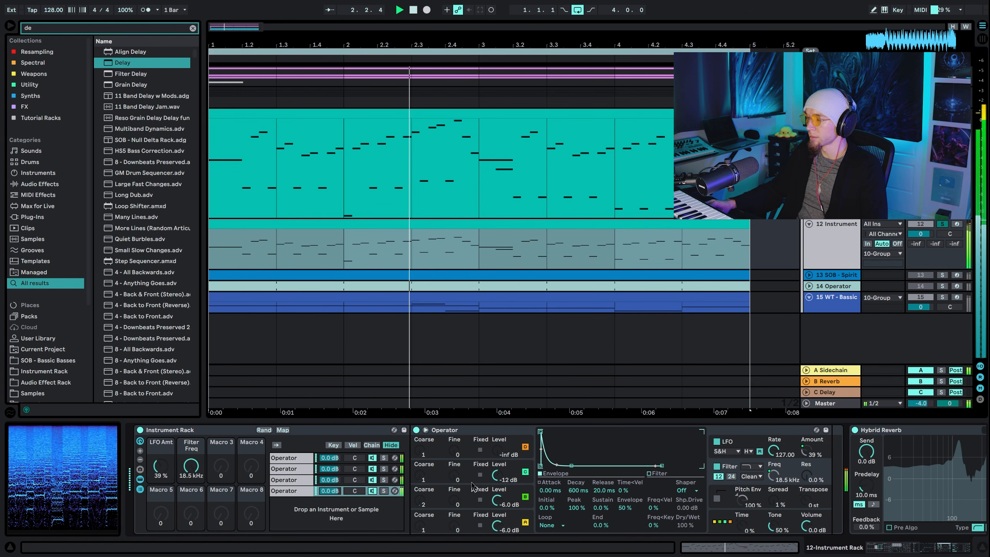
scroll(473, 493, right, 10)
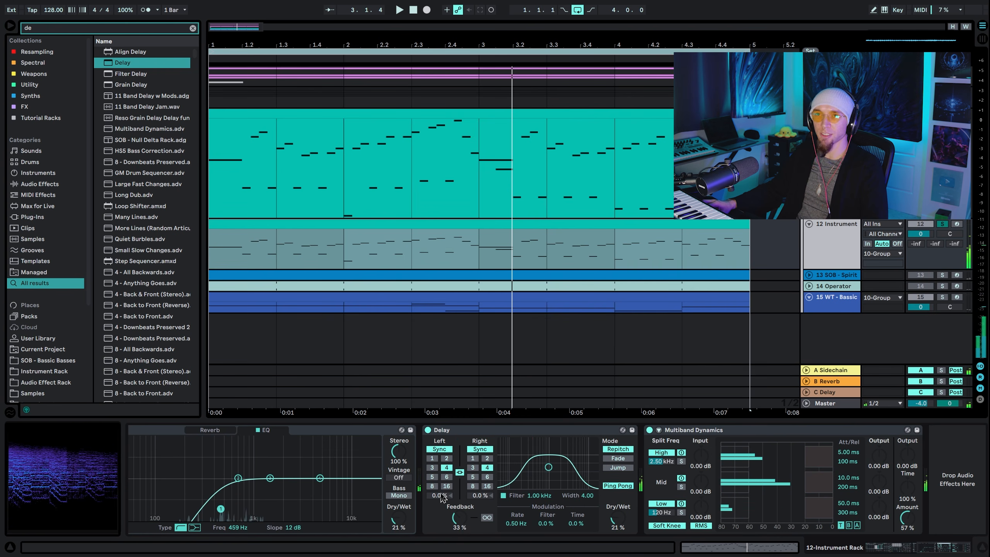
scroll(421, 507, left, 10)
scroll(420, 506, left, 5)
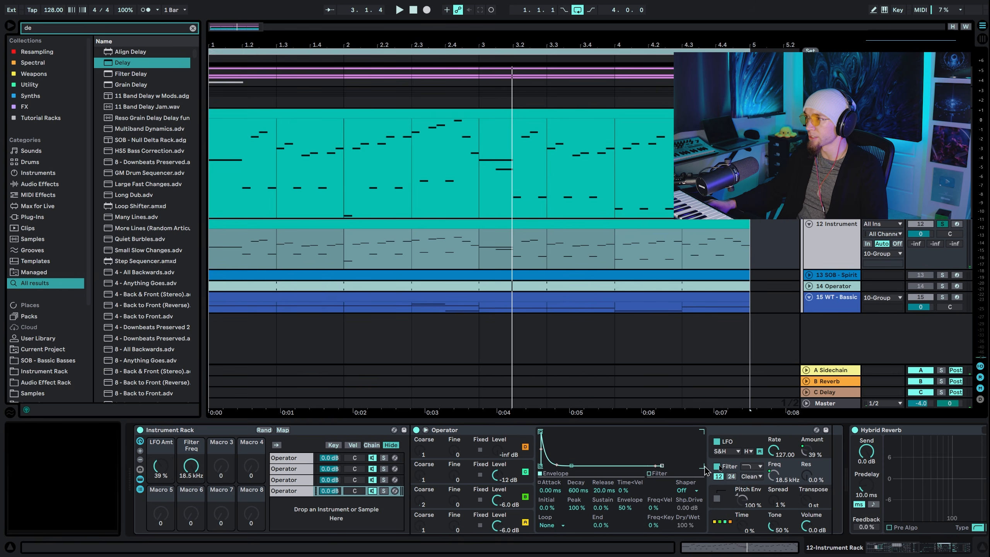
Turn off oscillator B in the last Operator chain and copy that setting to the sibling Operators
click(740, 447)
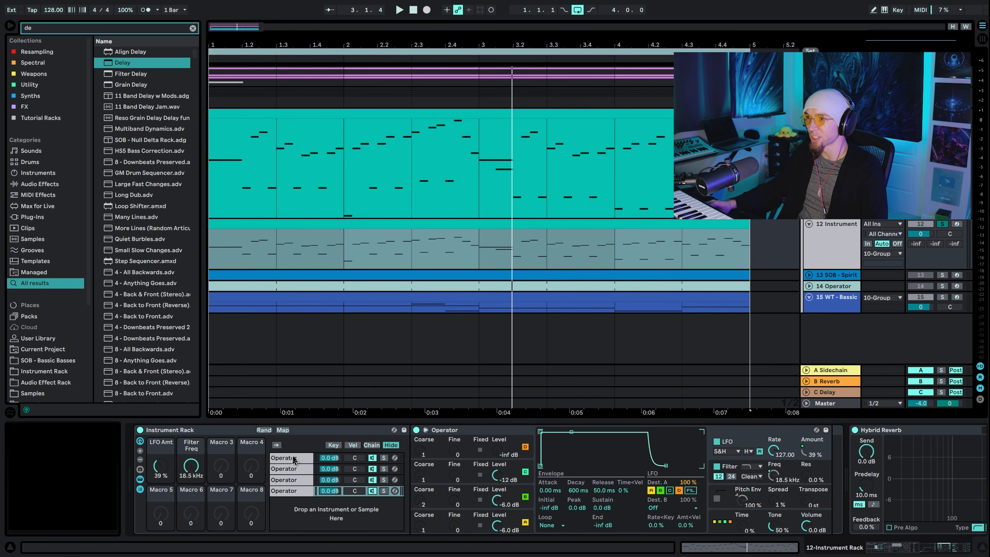
click(434, 503)
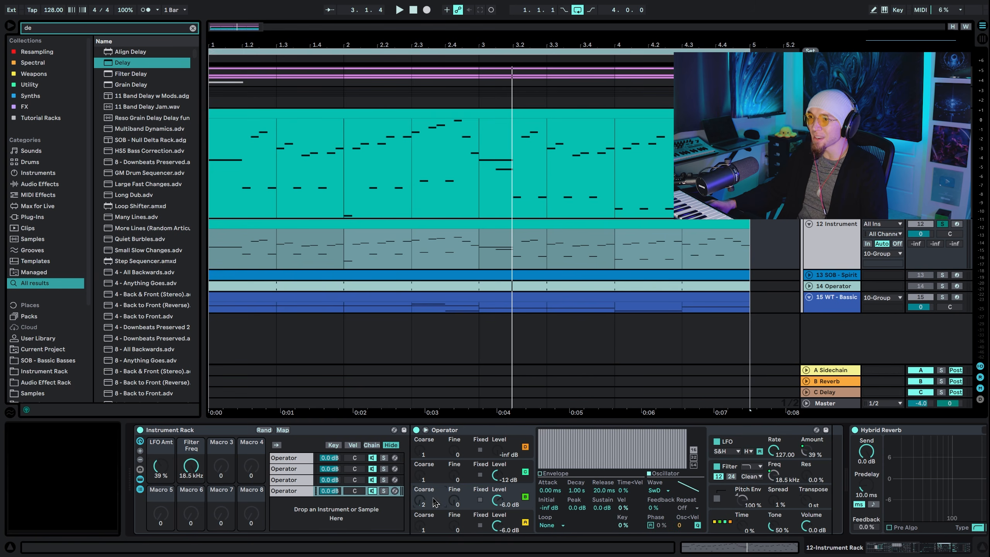
click(316, 482)
click(289, 492)
right_click(525, 497)
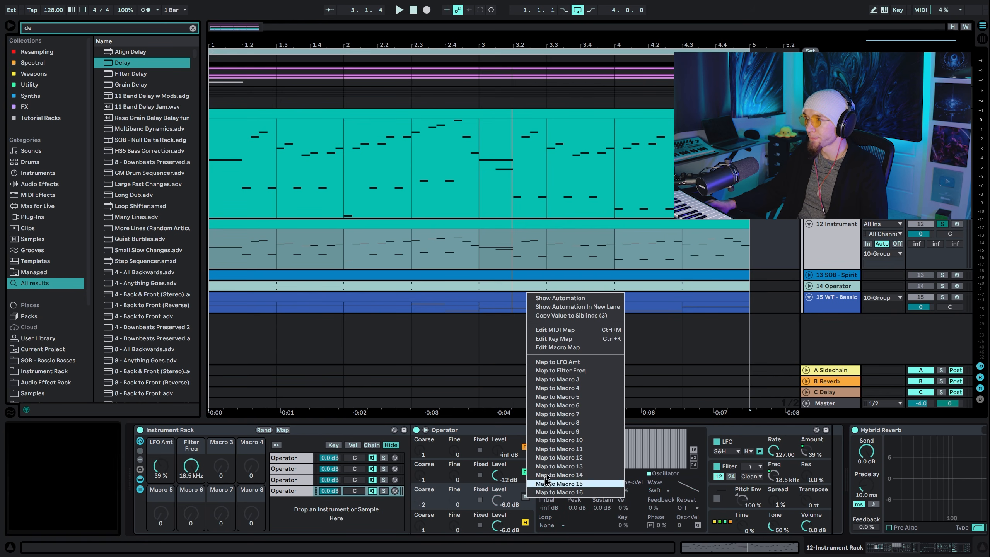
click(578, 331)
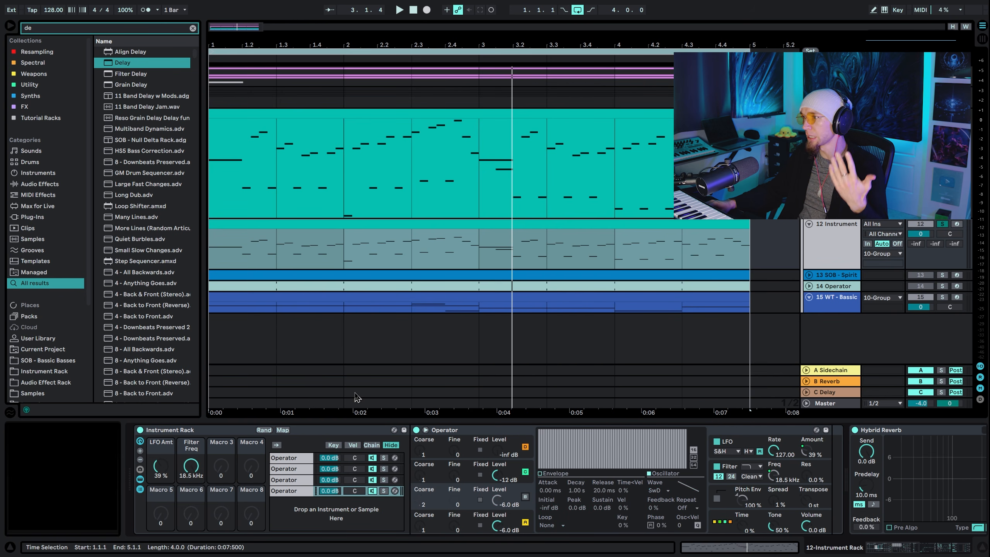
Audition the patch and set the LFO Amt macro to 56%
key(space)
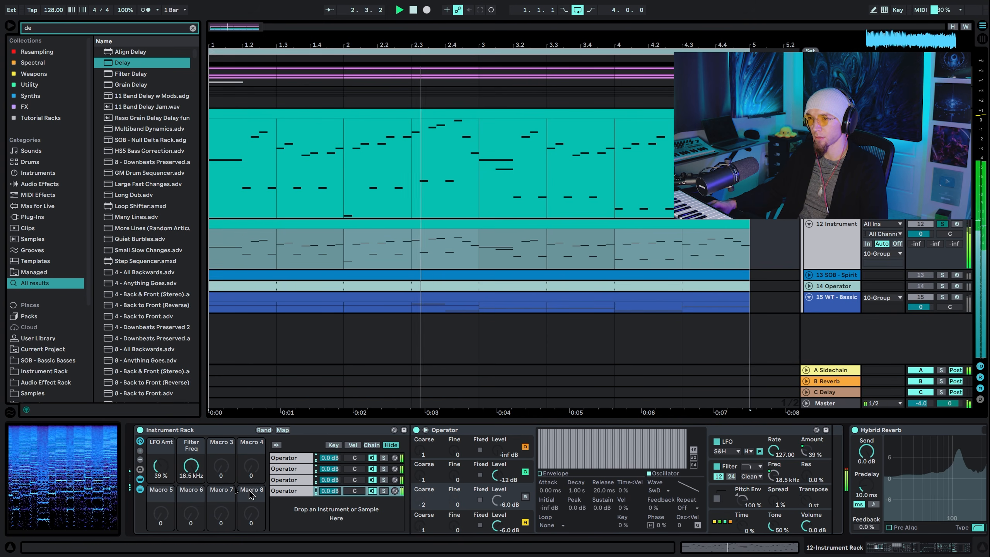
drag(160, 466, 163, 477)
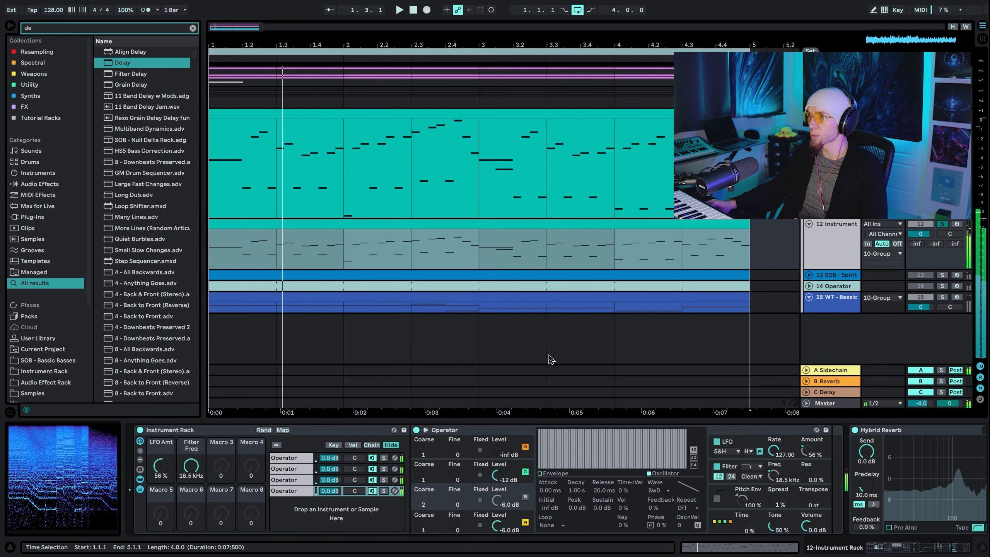
Copy the chord clip from the SOB - Spirit Lead track onto the Instrument Rack track at bar 1, replacing its melody clip
click(482, 295)
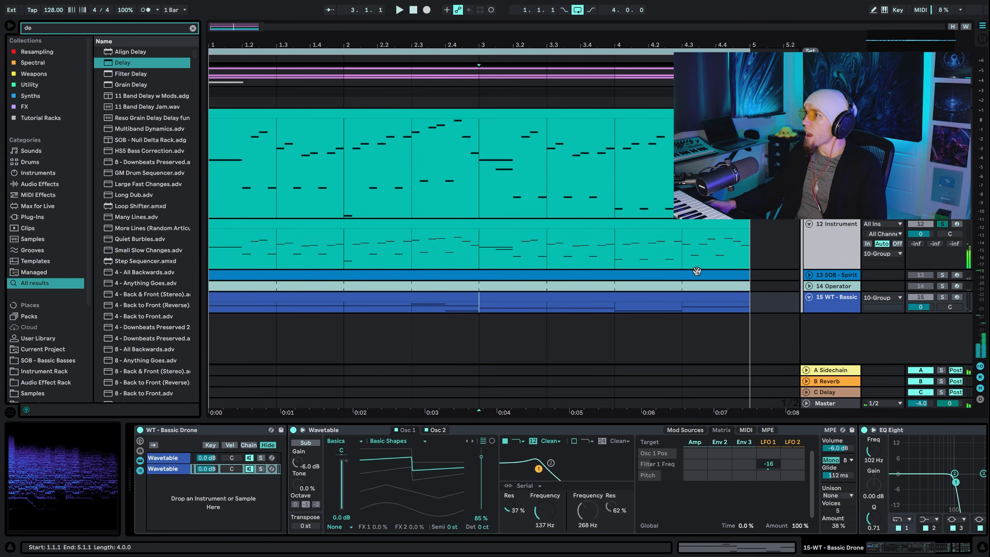
click(692, 275)
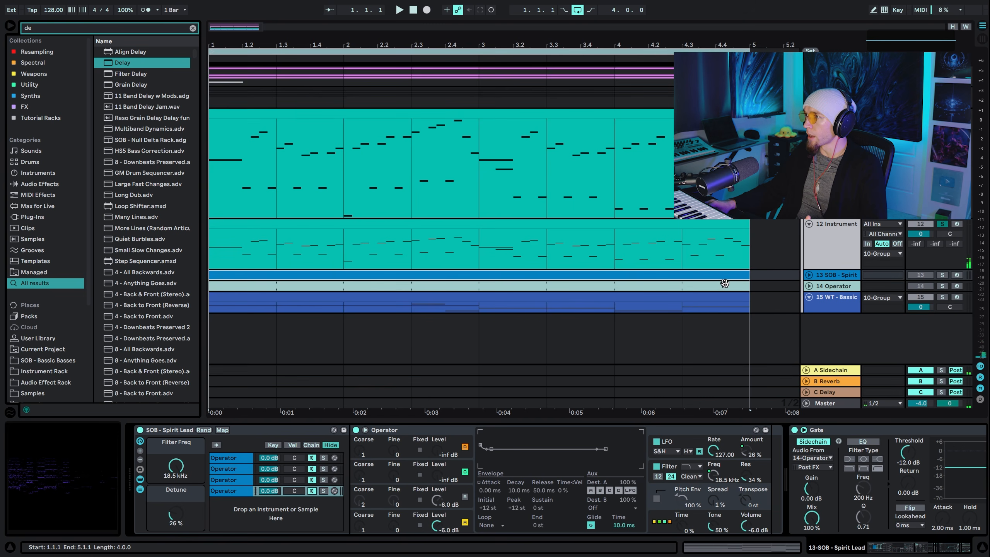
click(700, 265)
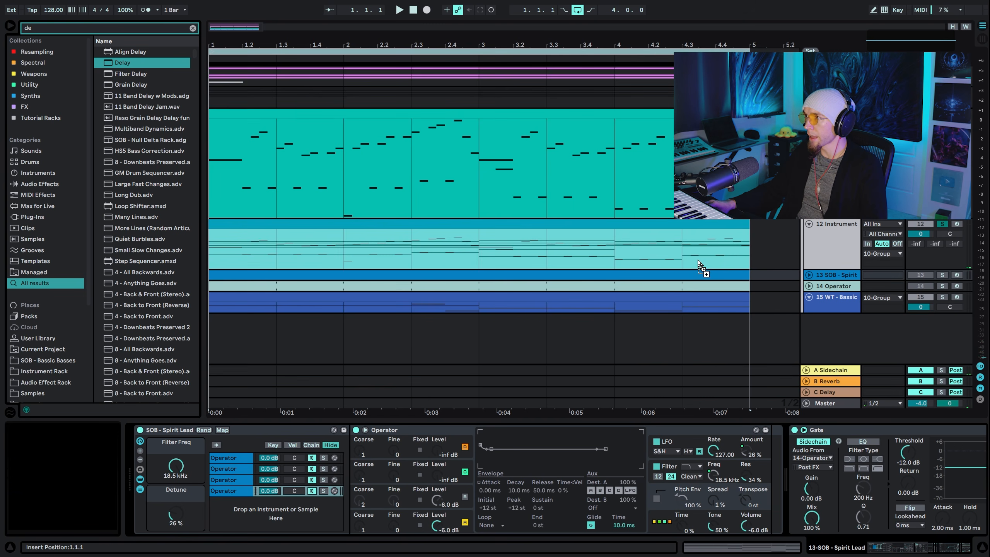
drag(700, 264, 698, 261)
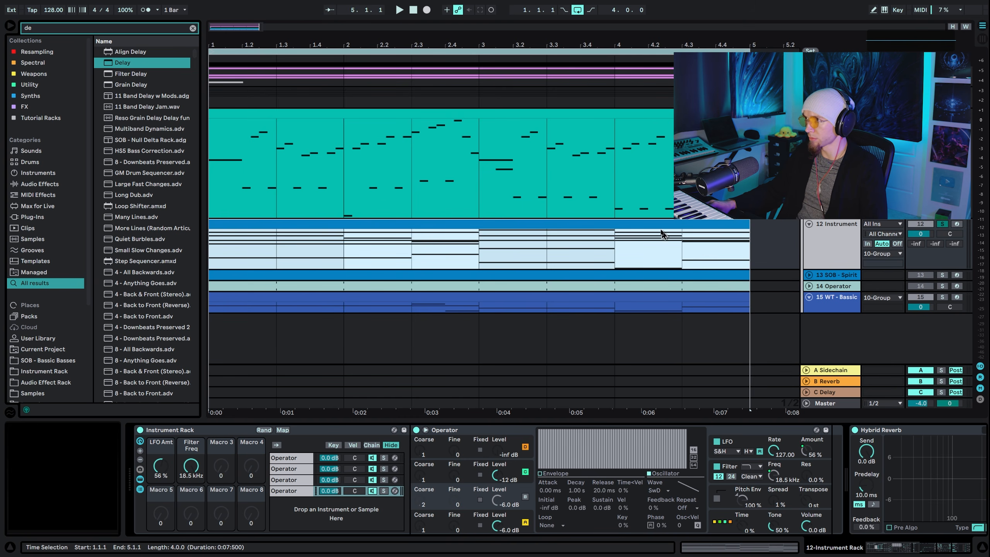
Set the last Operator chain's voice count to 20 in its global settings
click(722, 514)
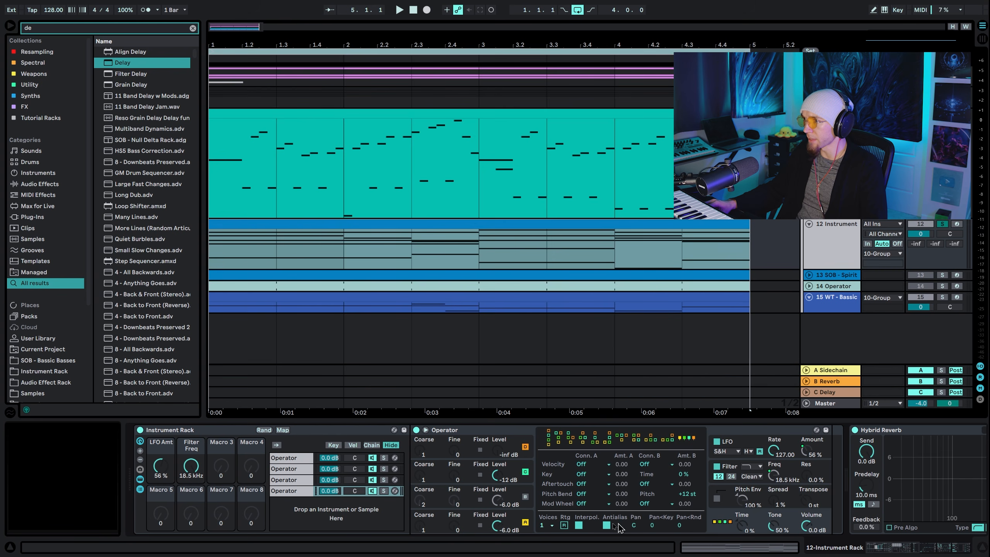
click(546, 526)
click(551, 524)
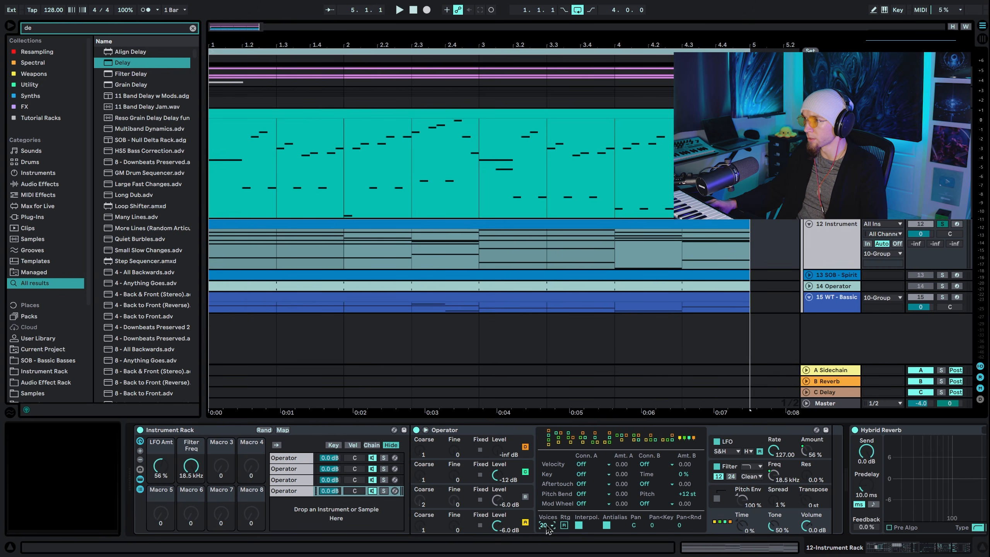
Delete the first three Operator chains and duplicate the remaining 20-voice Operator chain three times
click(290, 480)
shift+click(295, 460)
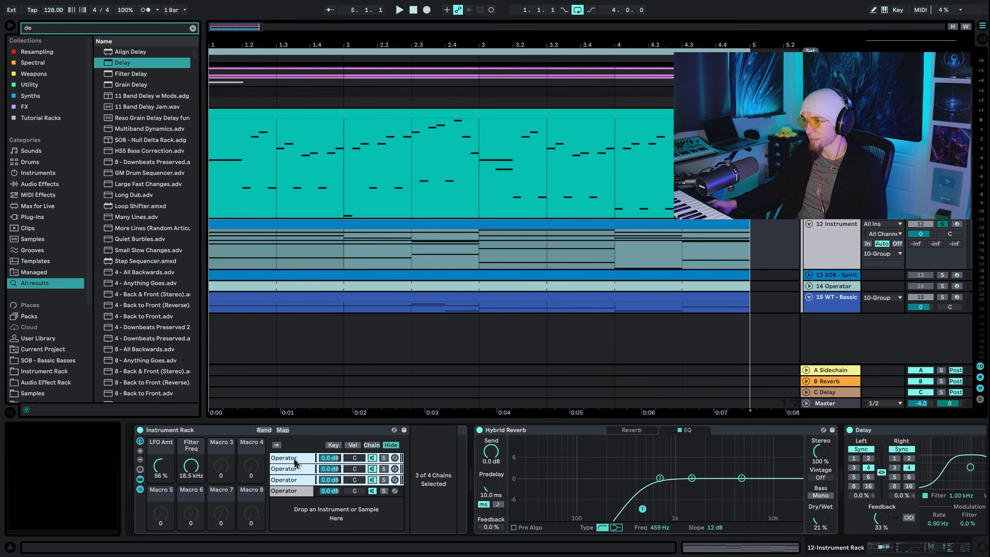
key(Delete)
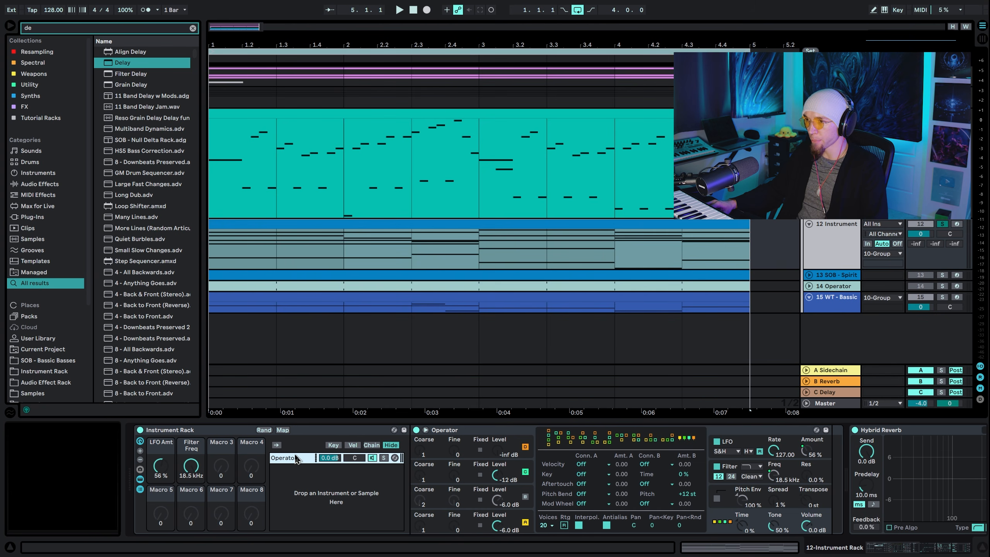
key(ctrl+d)
key(ctrl+d)
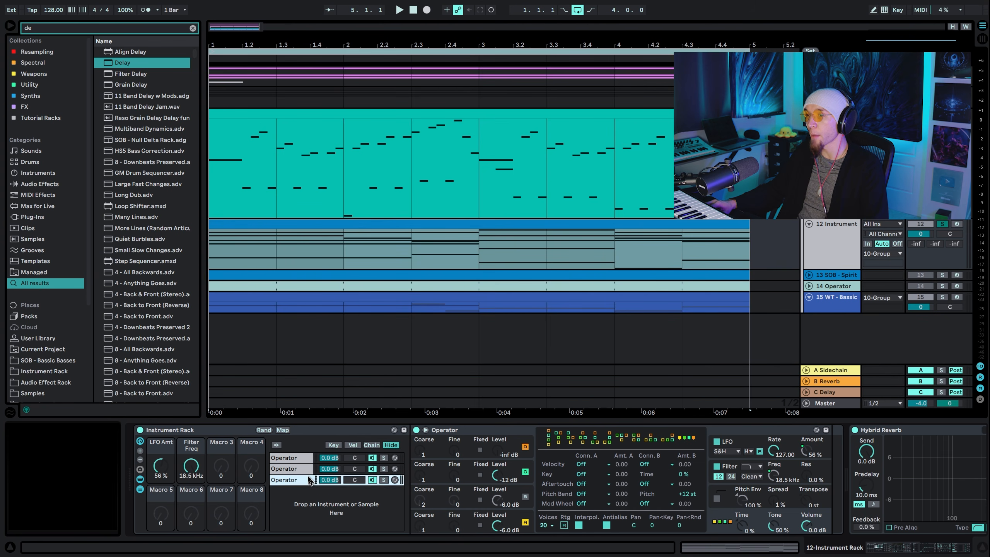
key(ctrl+d)
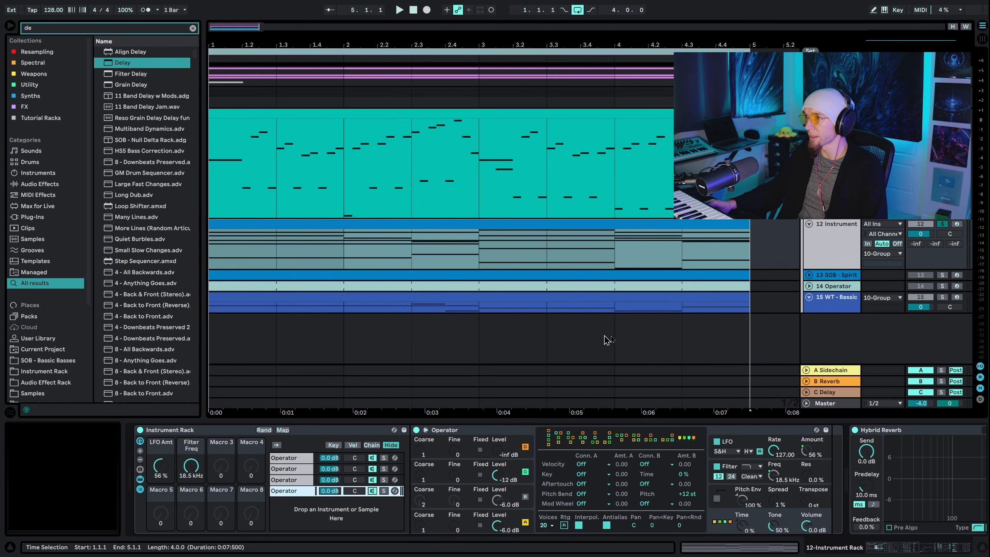
Audition the chords while sweeping the Filter Freq macro from 101 Hz up to 18.5 kHz, and set the LFO Amt macro to 70%
click(192, 468)
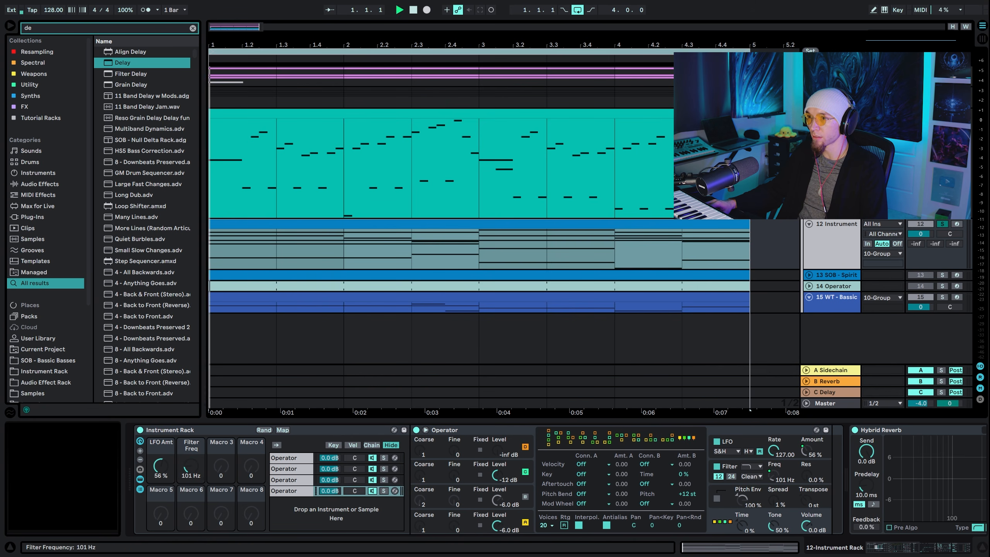
drag(192, 467, 191, 406)
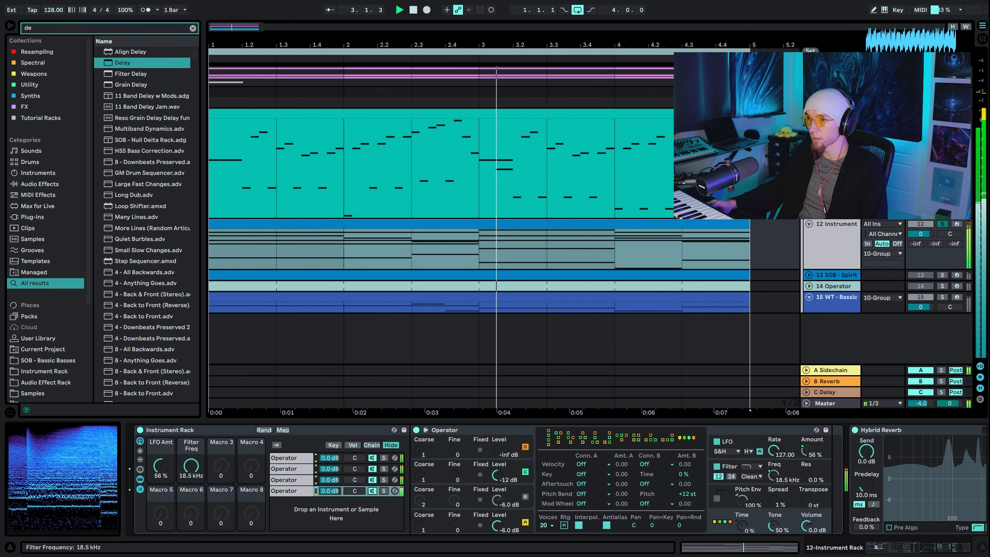
mouse_move(161, 468)
mouse_down()
mouse_move(161, 494)
mouse_move(161, 464)
mouse_up()
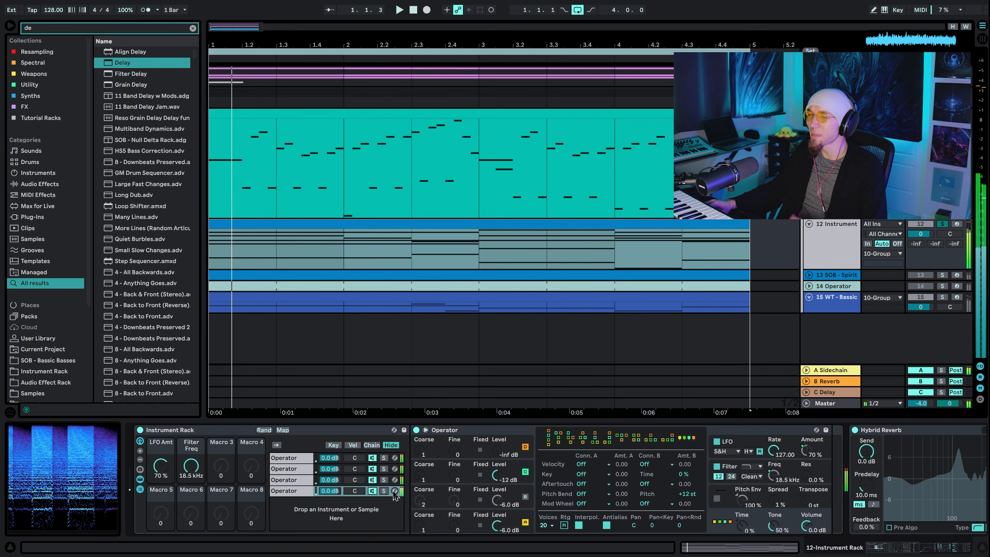
Turn off oscillator C in the last Operator chain, copy that setting to the sibling Operators, and audition the patch
click(525, 472)
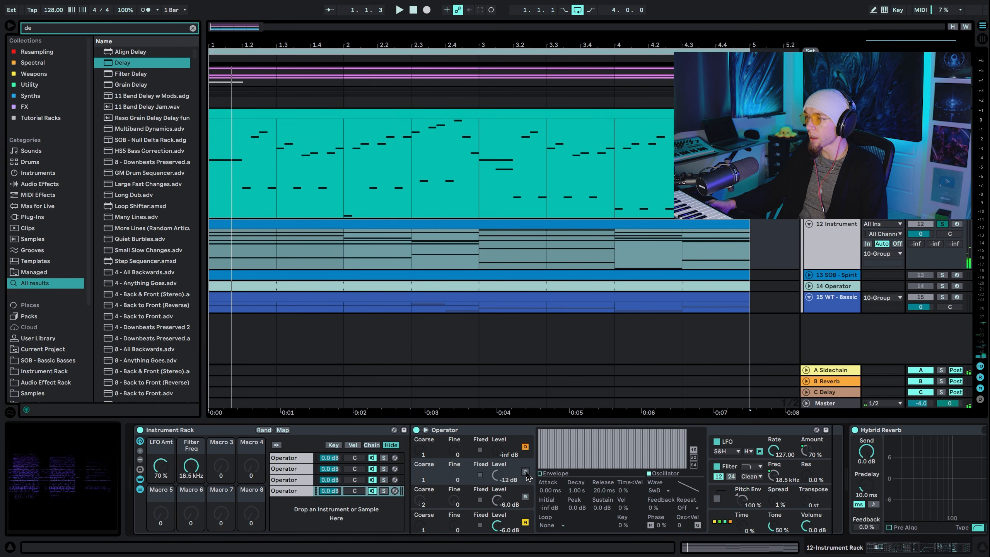
right_click(527, 475)
click(577, 289)
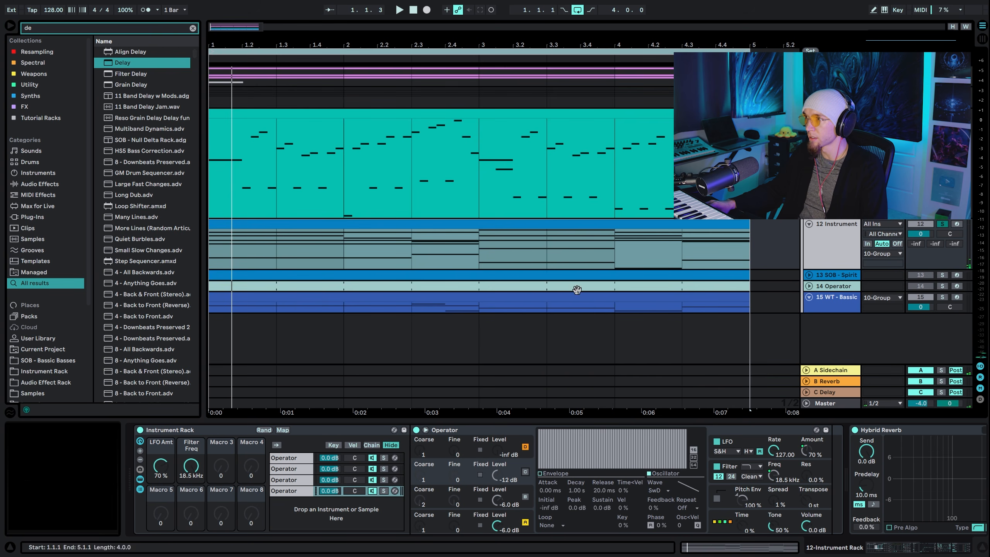
key(space)
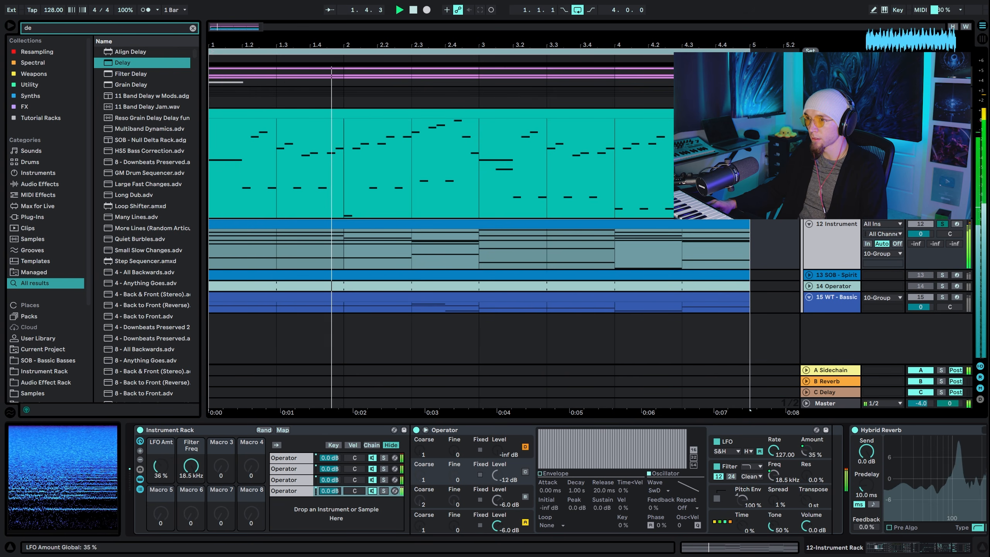